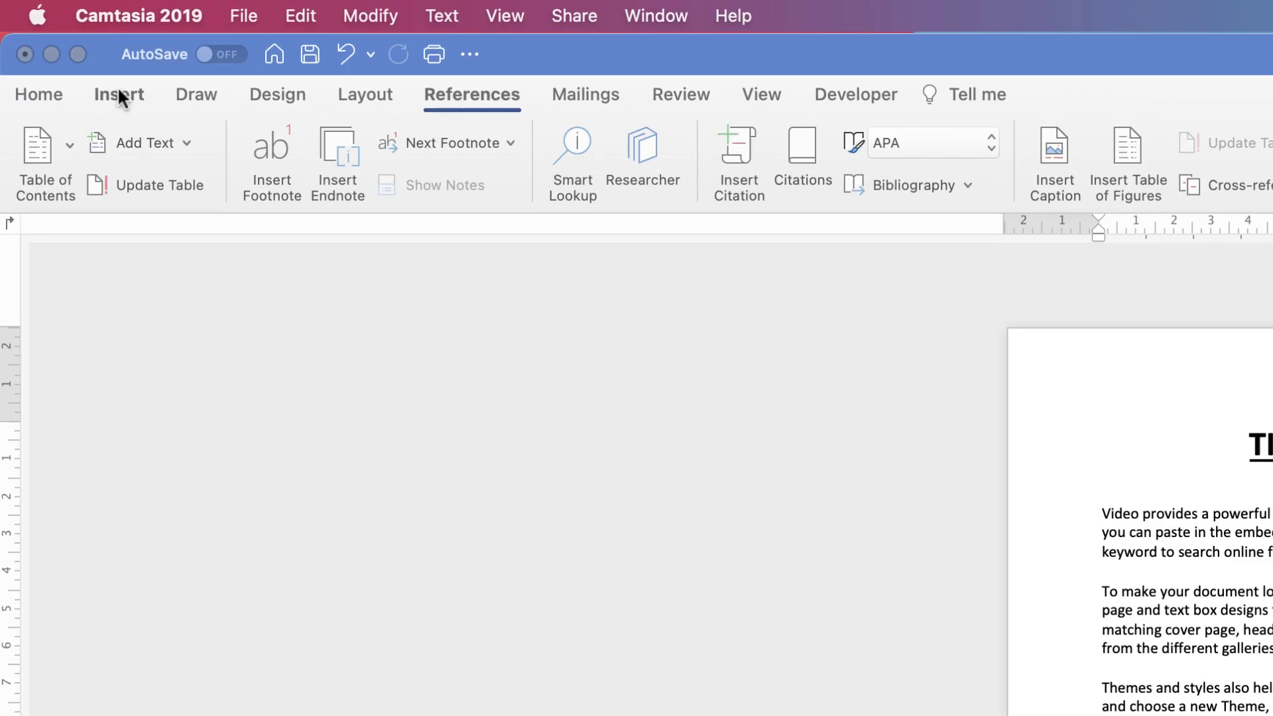
# Insert the stock image of a hand holding binoculars into the document.
pyautogui.click(54, 42)
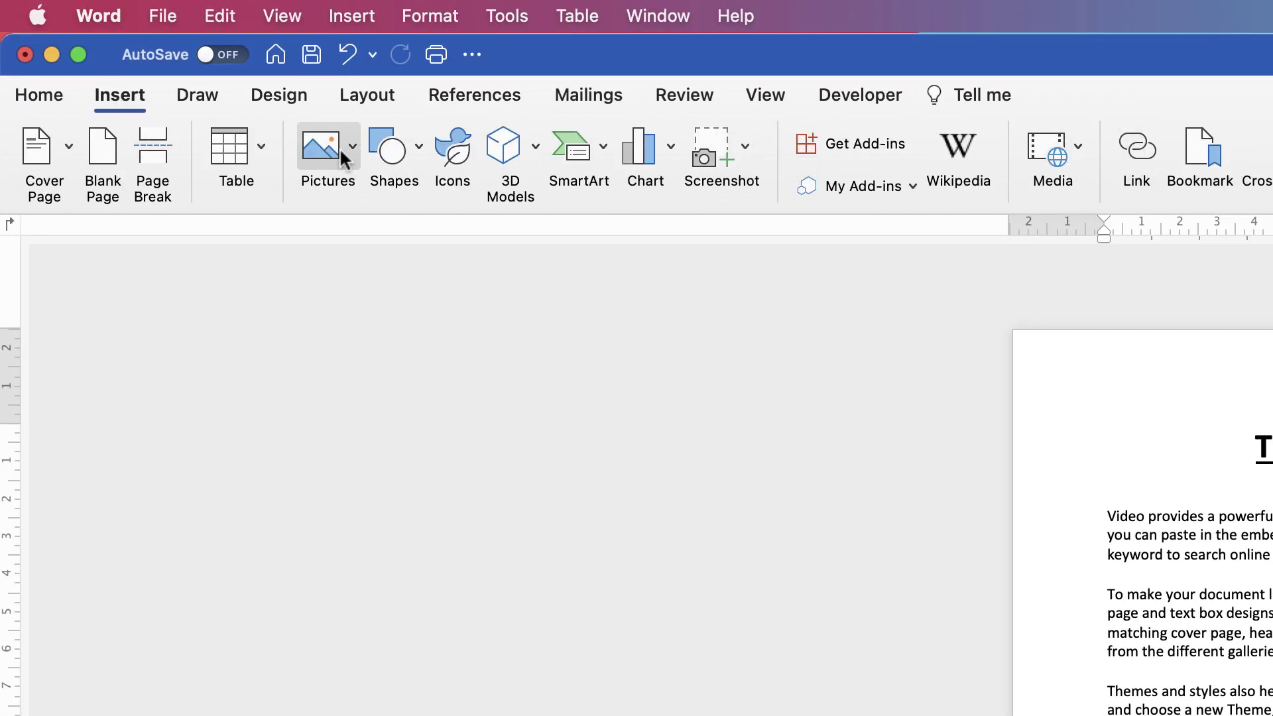
pyautogui.click(354, 151)
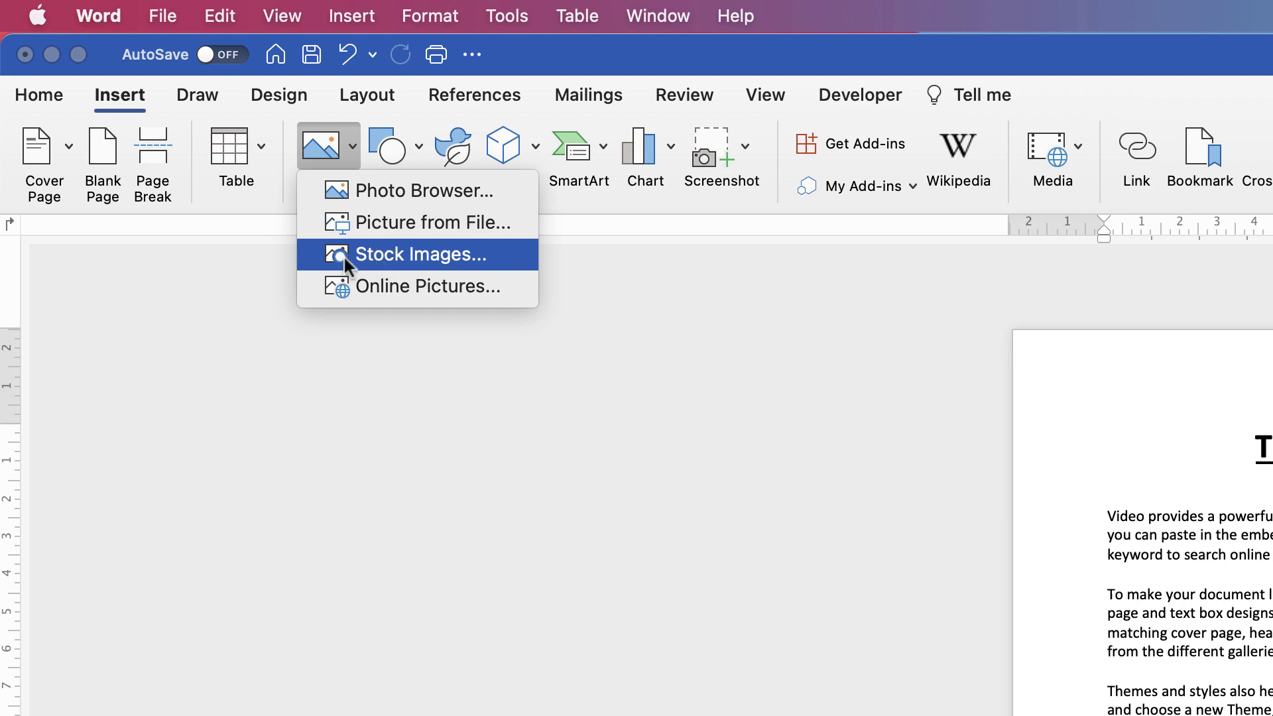
pyautogui.click(391, 255)
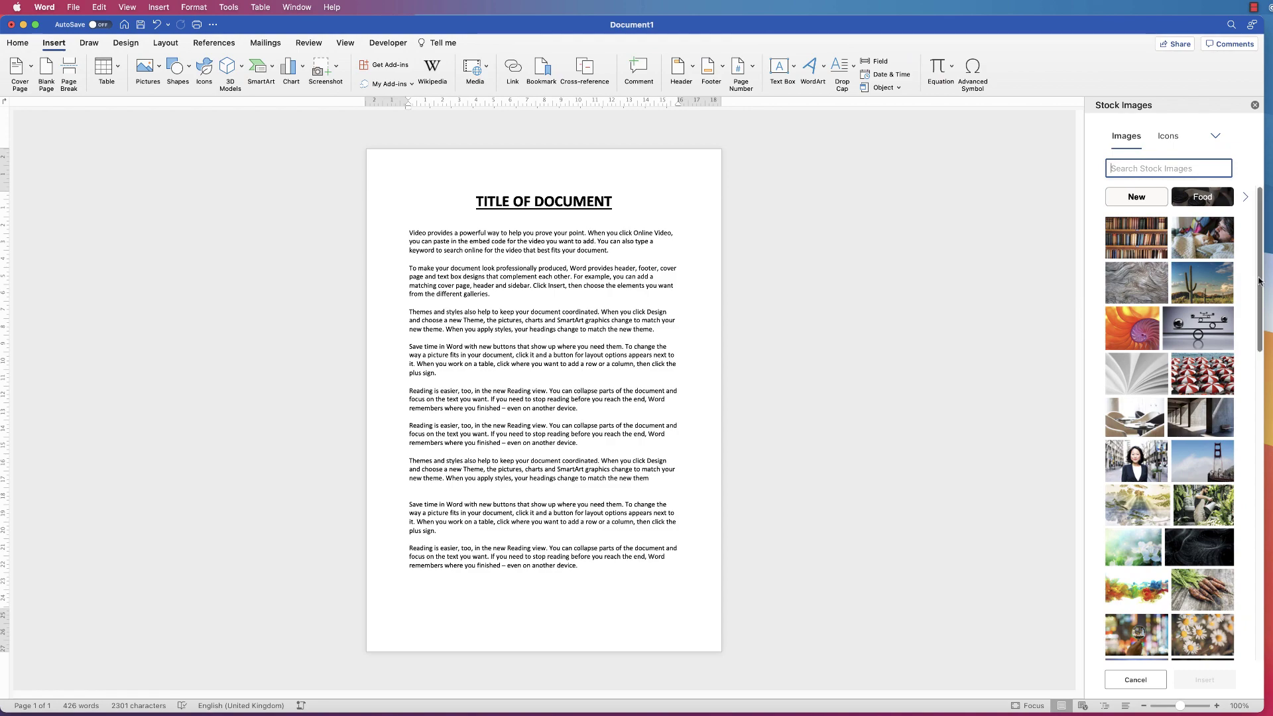
pyautogui.scroll(-15, 1259, 281)
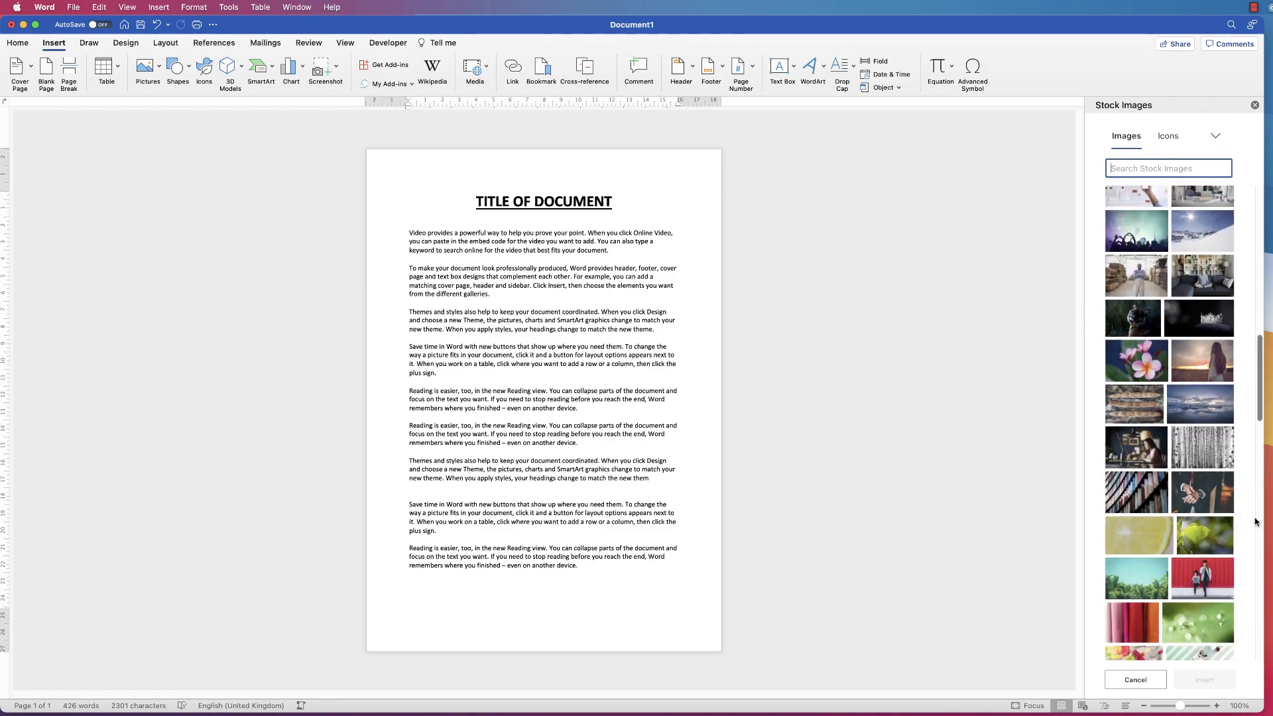
pyautogui.moveTo(1255, 522); pyautogui.dragTo(1253, 574)
pyautogui.click(1225, 237)
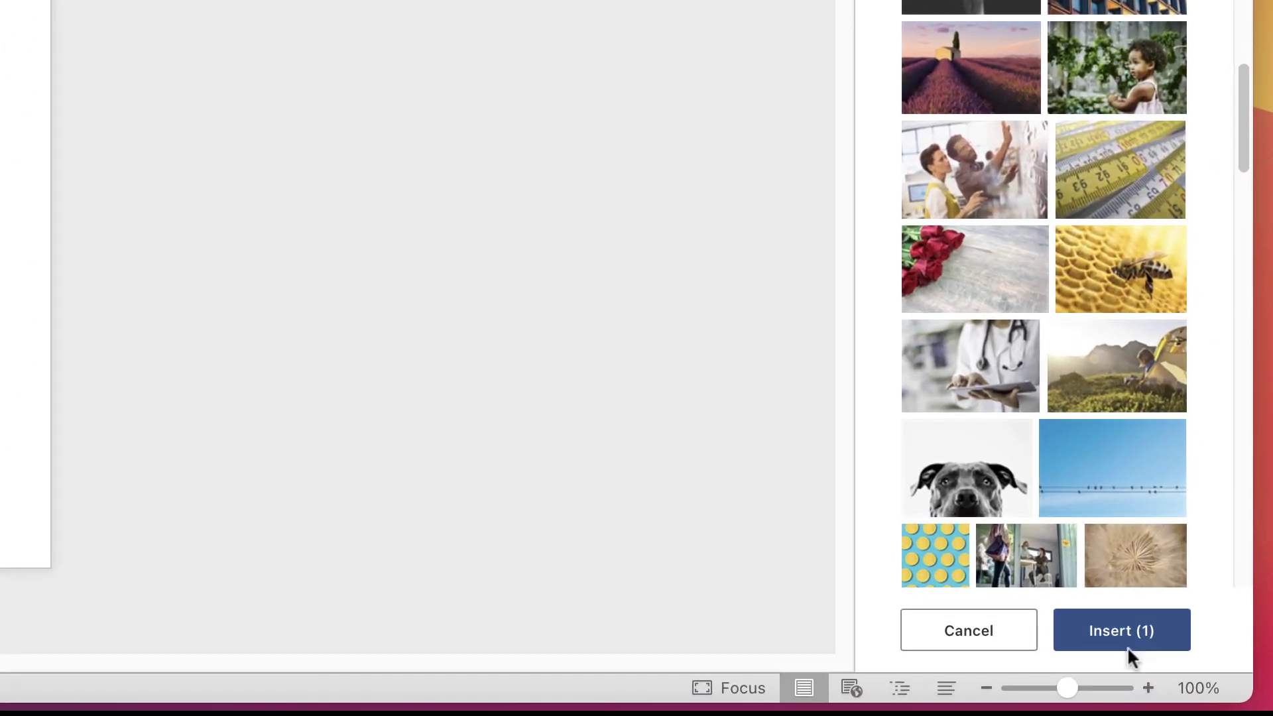
pyautogui.click(1162, 655)
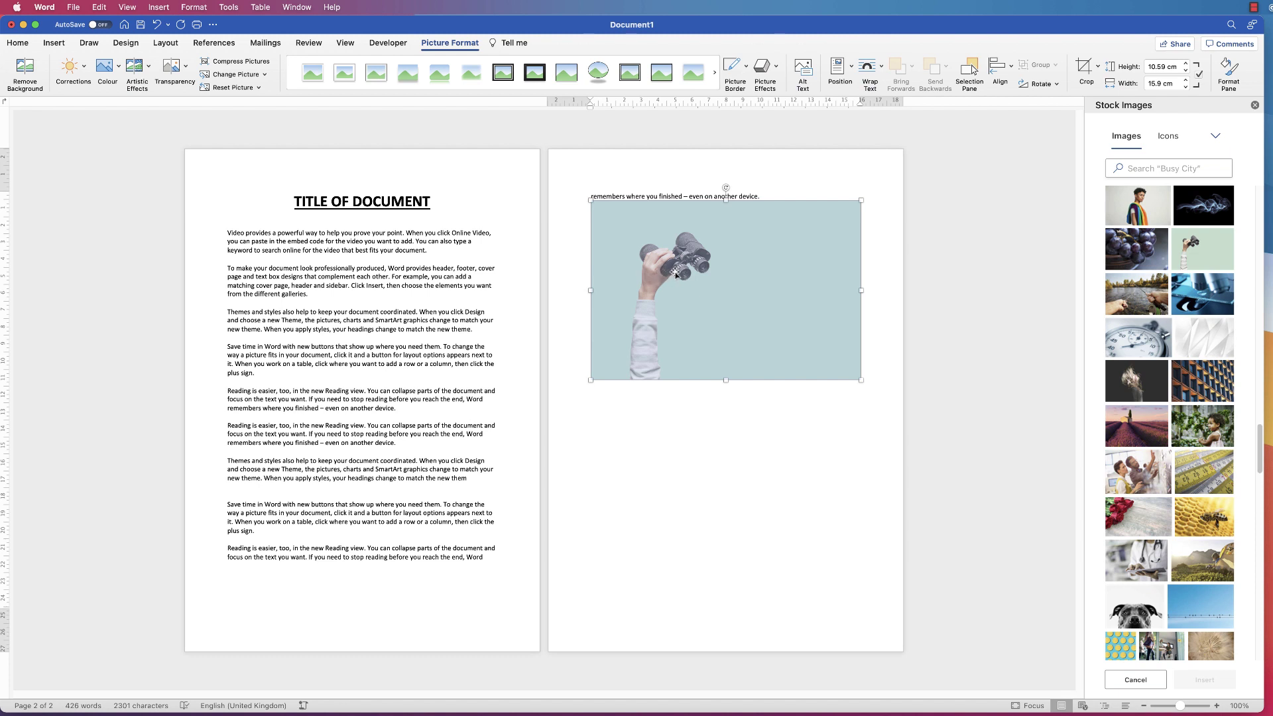
# Set the binoculars picture's text wrapping to Tight, shrink it and place it beside the second paragraph on page one.
pyautogui.moveTo(680, 271)
pyautogui.mouseDown()
pyautogui.moveTo(531, 272)
pyautogui.moveTo(689, 272)
pyautogui.moveTo(522, 318)
pyautogui.moveTo(693, 268)
pyautogui.mouseUp()
pyautogui.rightClick(695, 267)
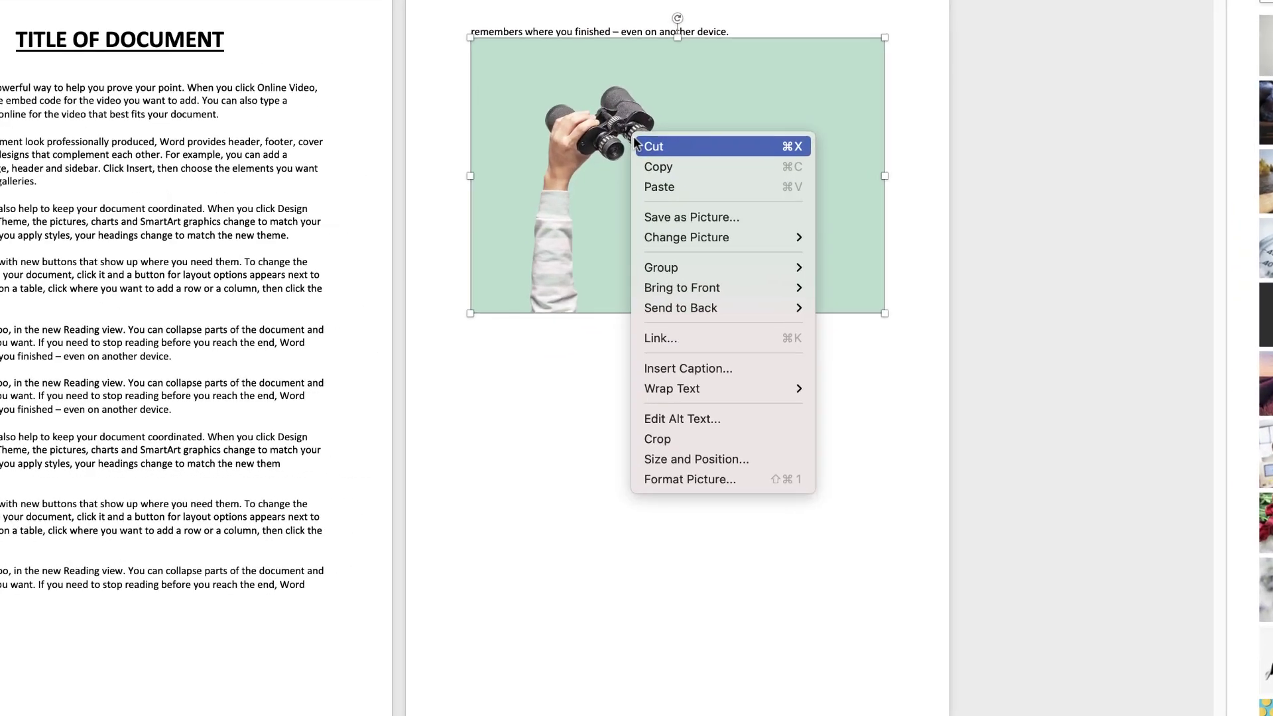
pyautogui.moveTo(622, 374)
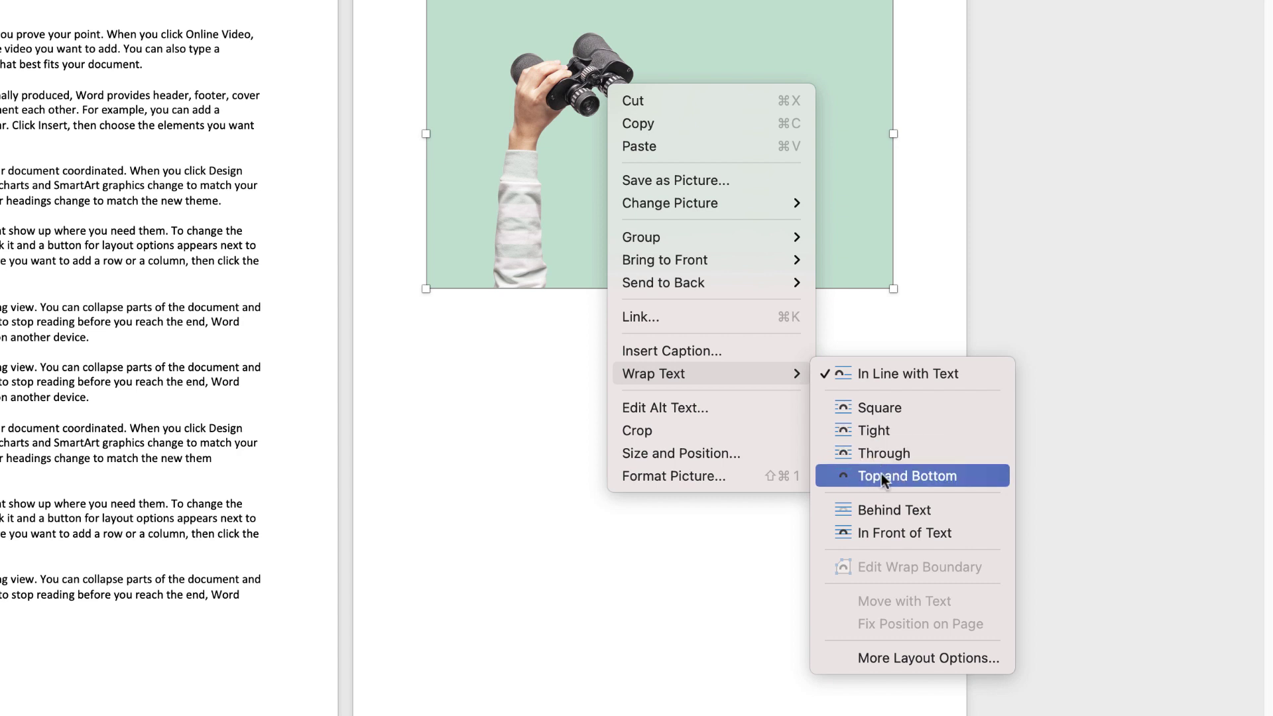
pyautogui.click(872, 431)
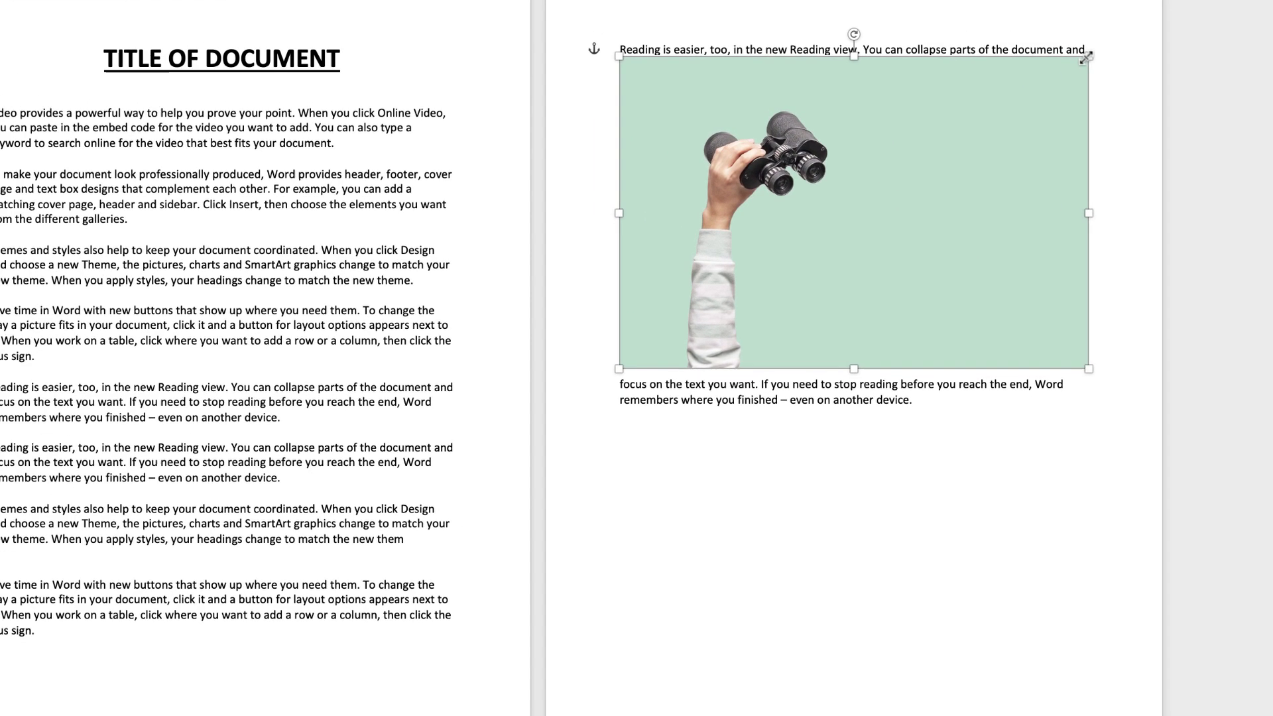
pyautogui.moveTo(1085, 58); pyautogui.dragTo(1064, 167)
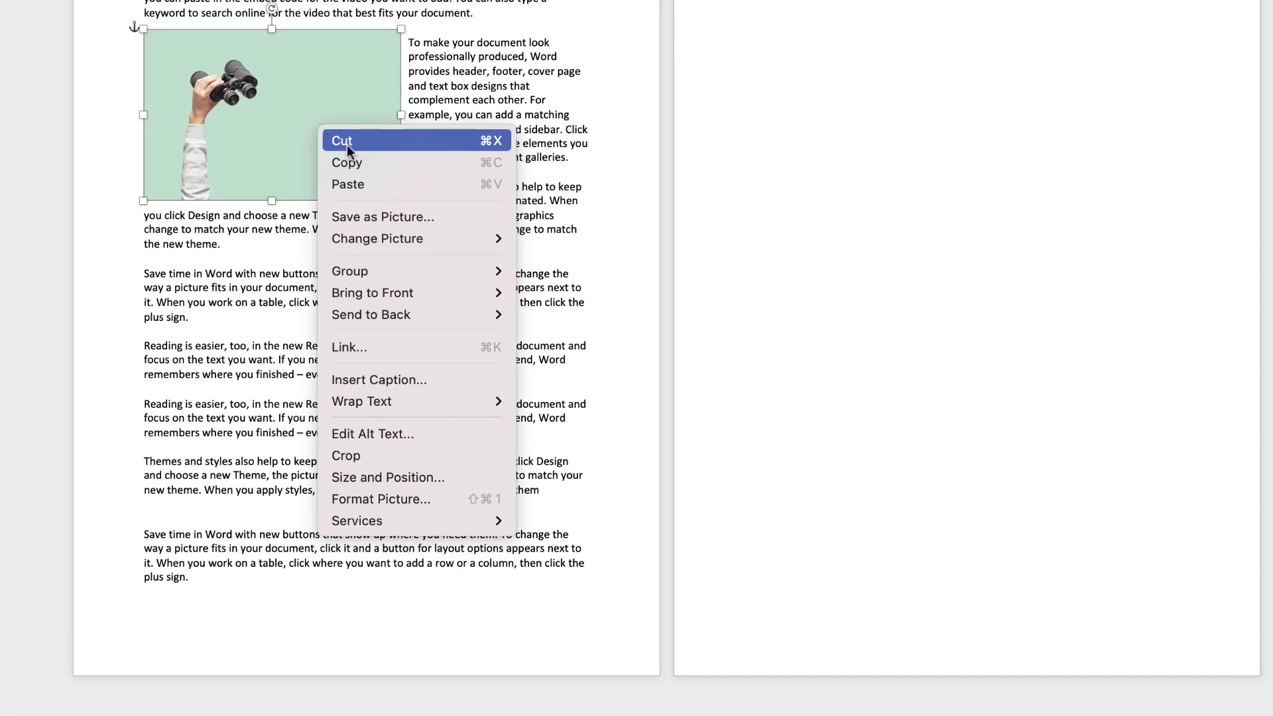
# In the picture's advanced wrapping layout, set the top, bottom, left and right distances from text to 1 cm.
pyautogui.moveTo(460, 399)
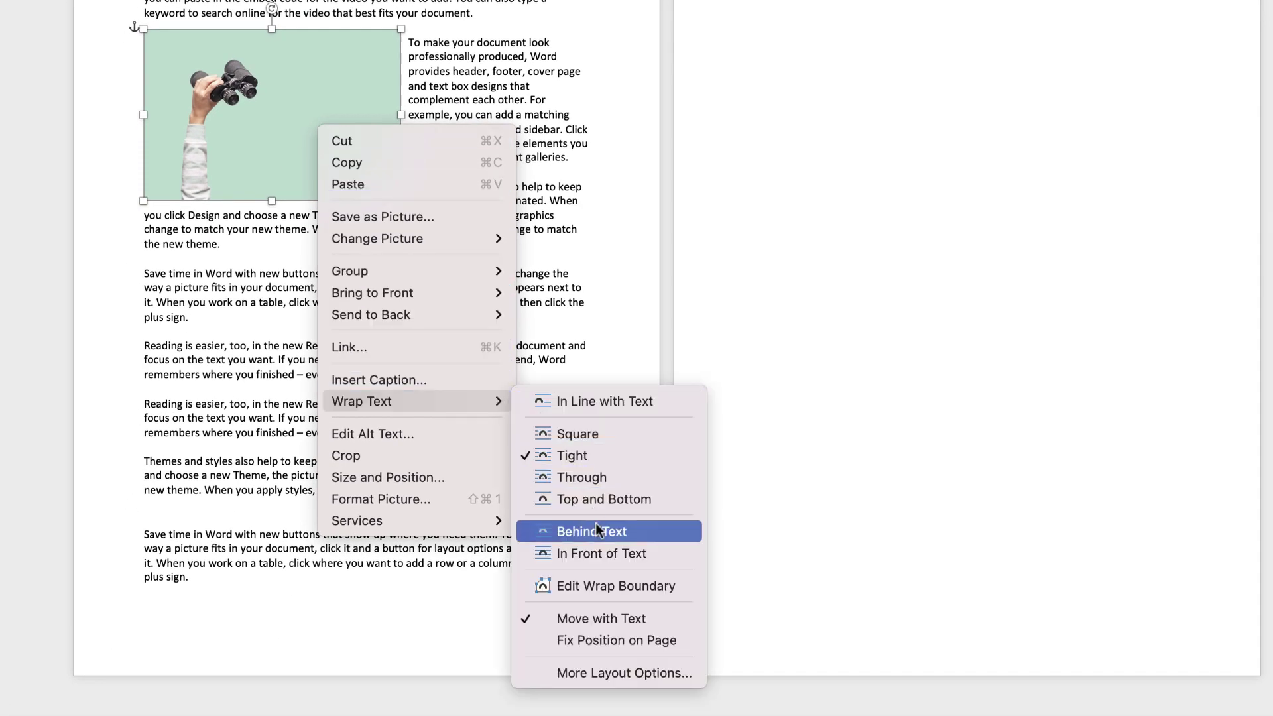
pyautogui.click(589, 673)
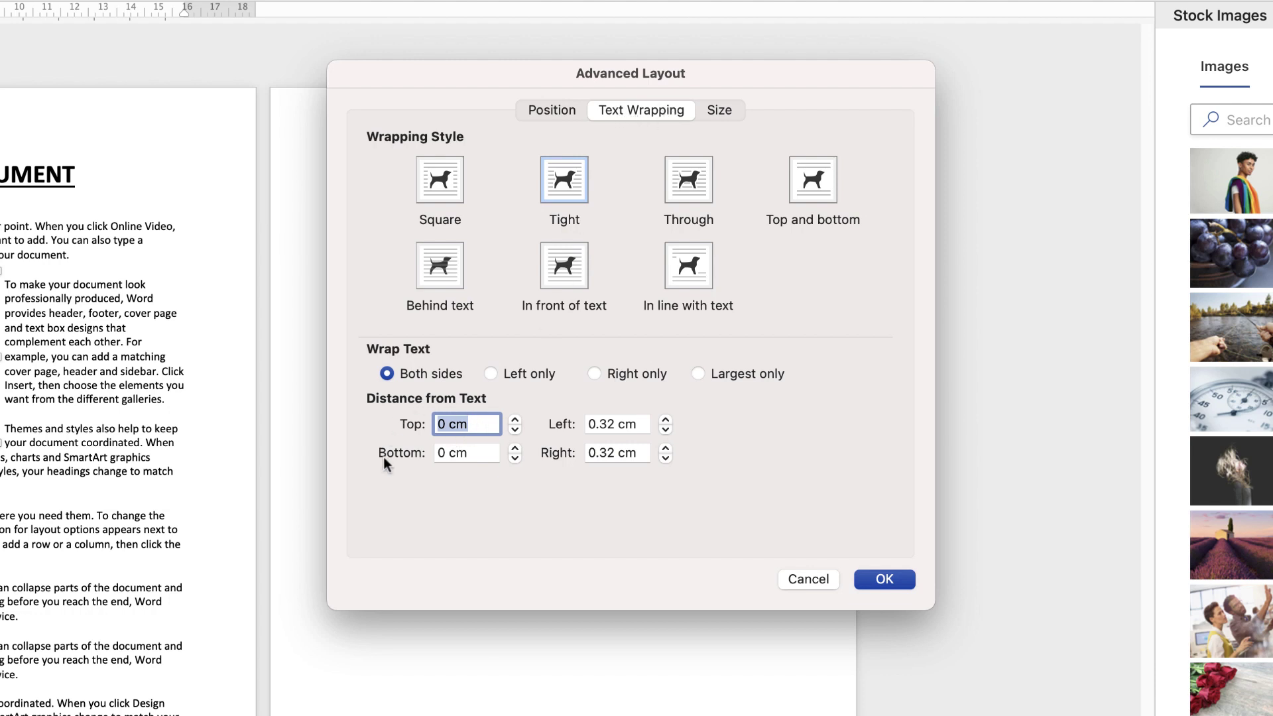
pyautogui.write('1')
pyautogui.press('Tab')
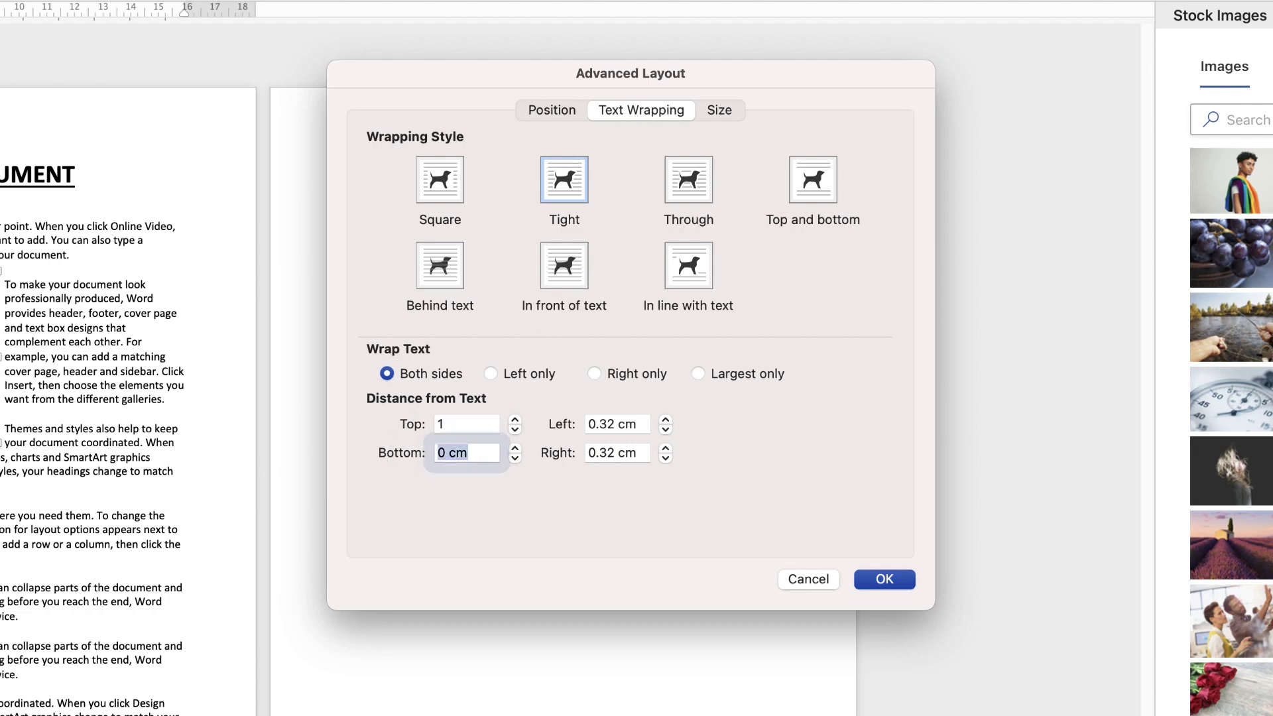
pyautogui.write('1')
pyautogui.press('Tab')
pyautogui.write('1')
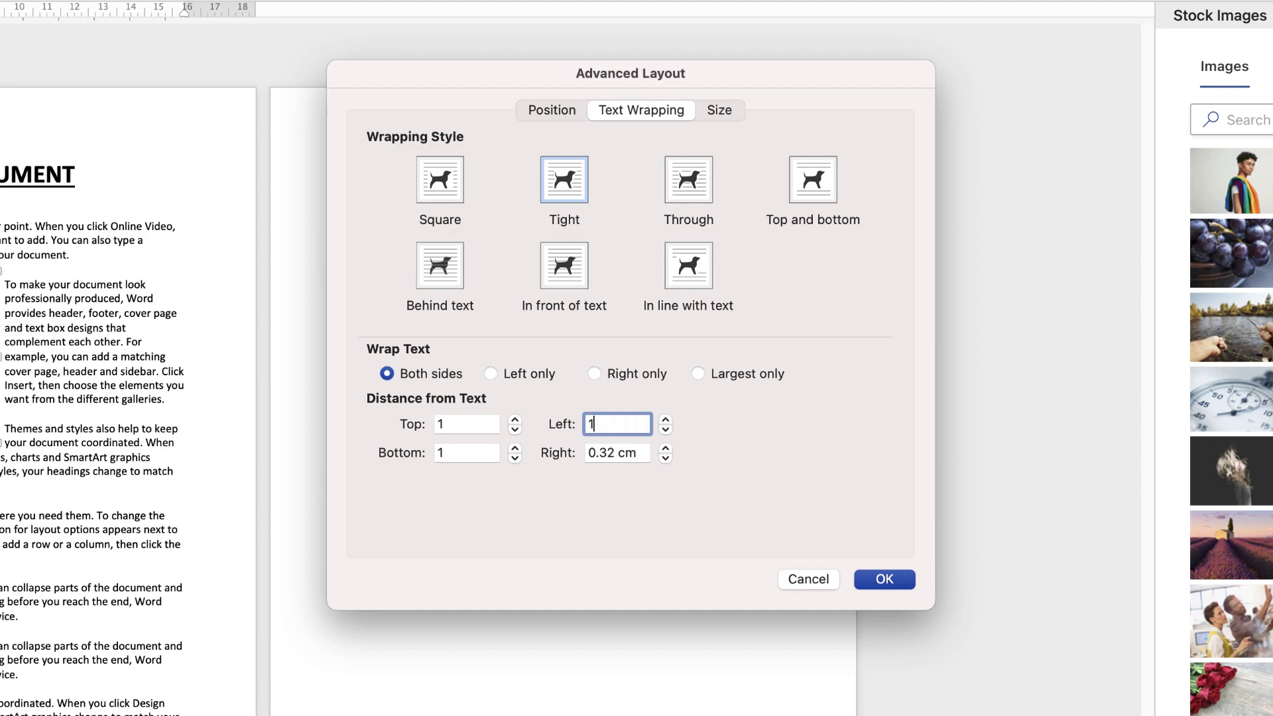
pyautogui.press('Tab')
pyautogui.write('1')
pyautogui.press('Return')
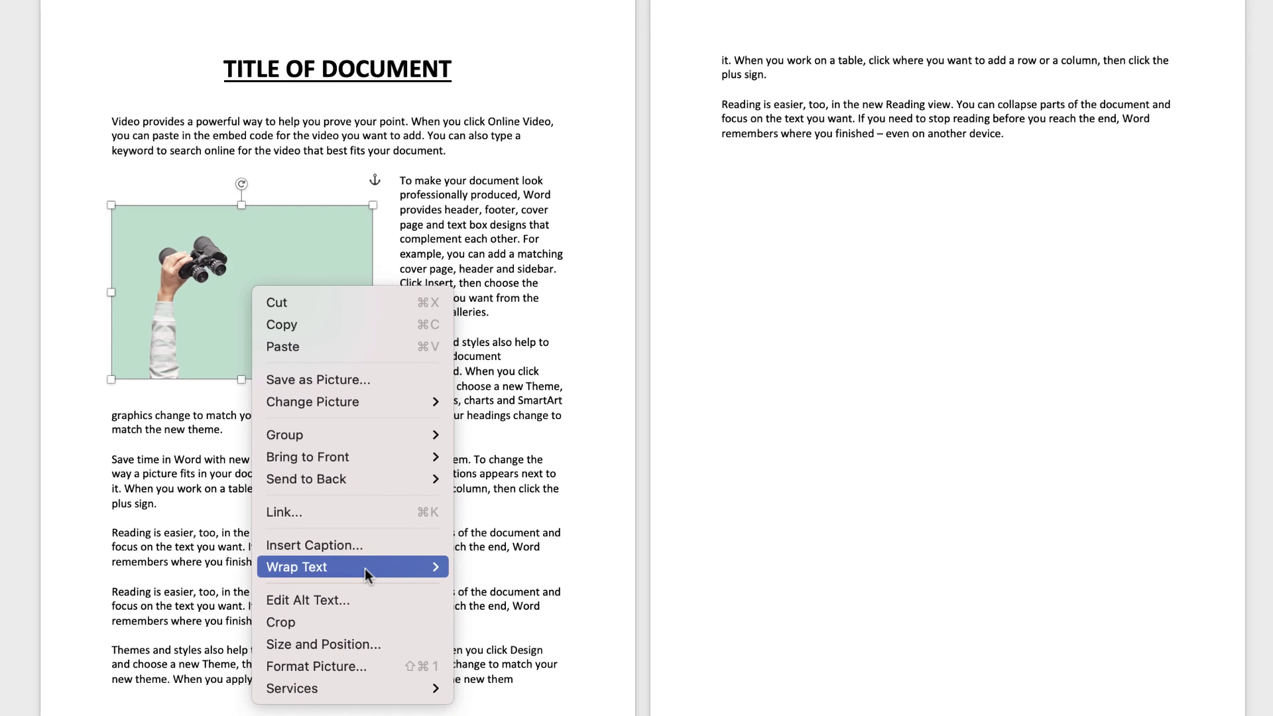
# Fix the binoculars picture's position on the page and place the cursor at the end of the first paragraph.
pyautogui.moveTo(365, 567)
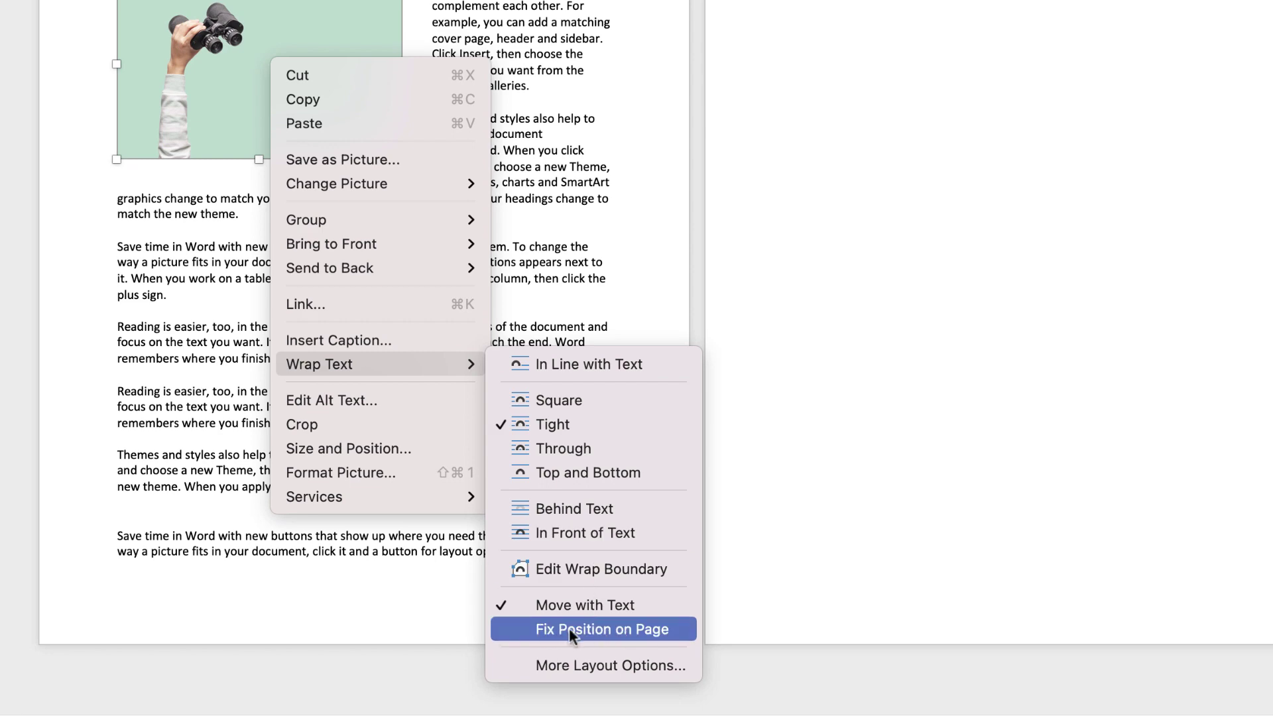
pyautogui.click(572, 629)
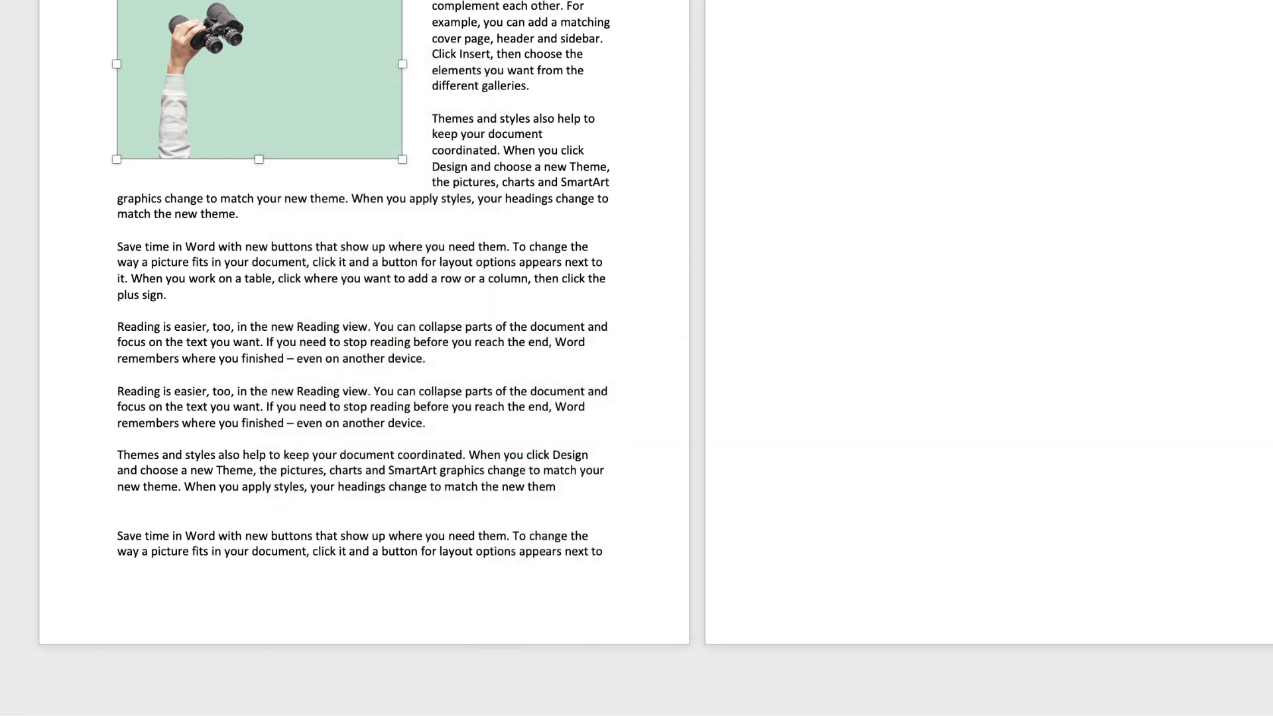
pyautogui.click(471, 220)
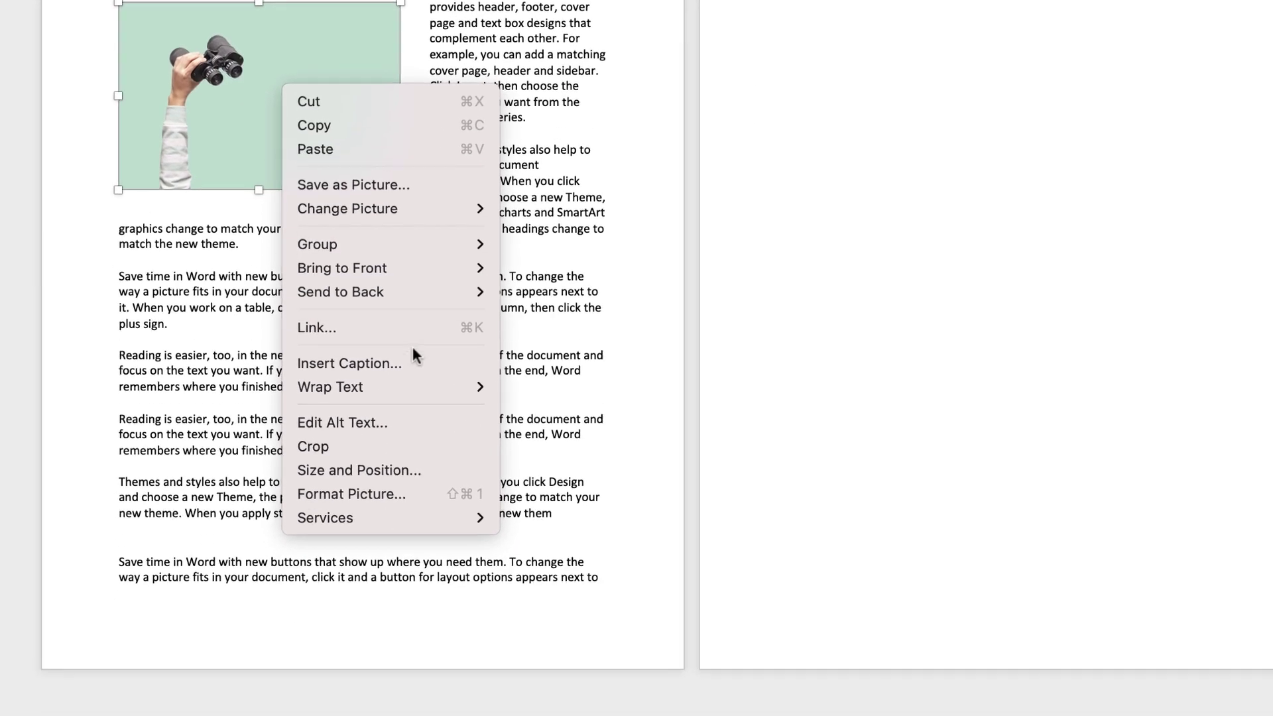
# Return the picture to Move with Text, and test it by adding and removing blank lines after the first paragraph.
pyautogui.moveTo(418, 386)
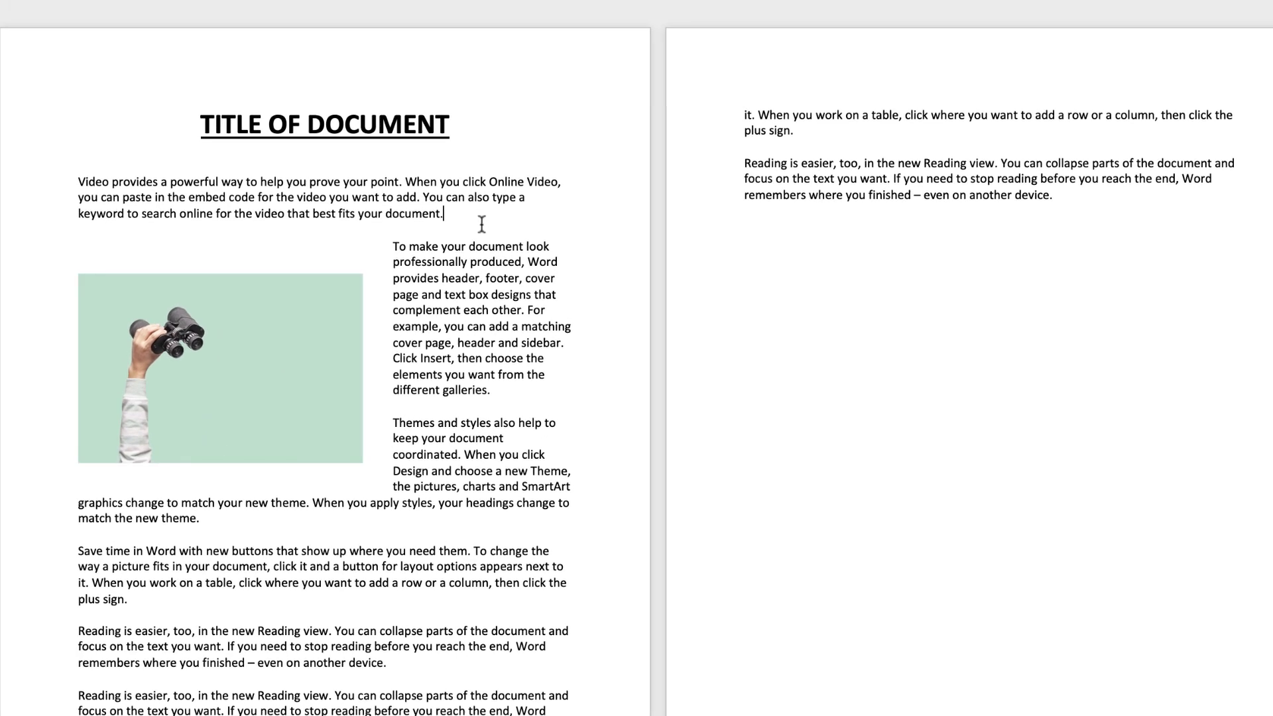
pyautogui.press('Return')
pyautogui.press('Return')
pyautogui.press('Return')
pyautogui.press('Return')
pyautogui.press('Return')
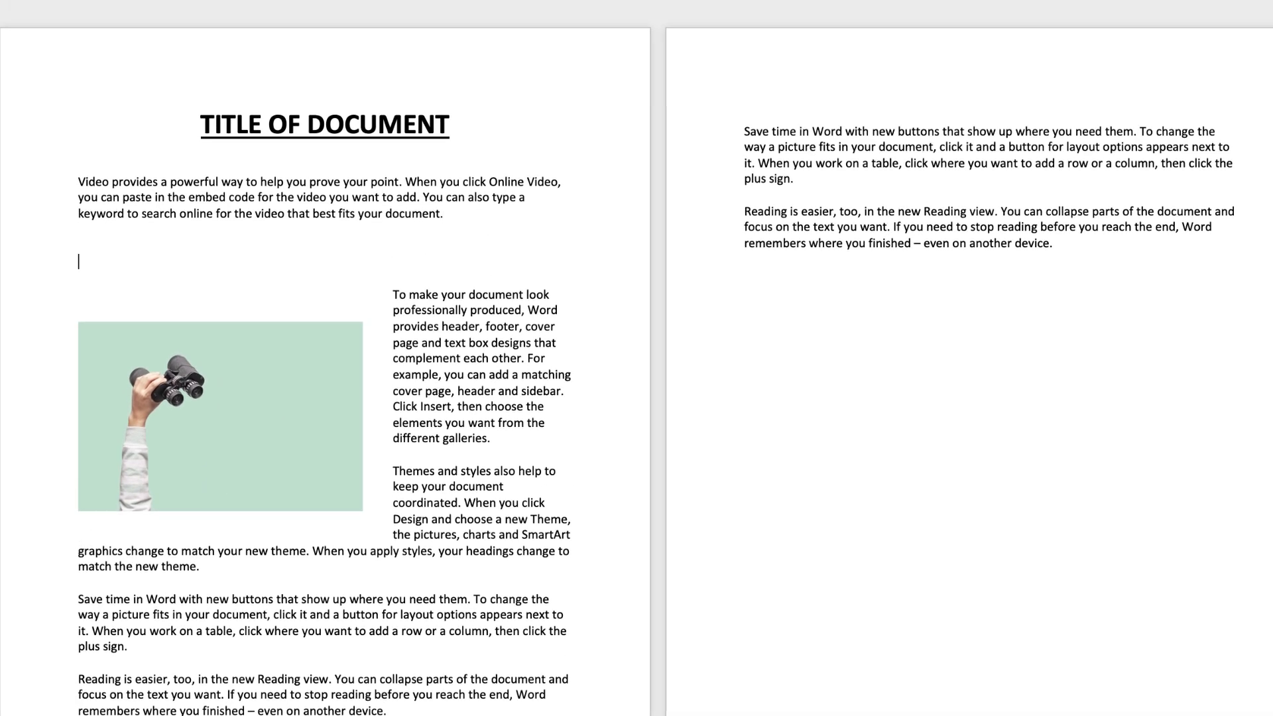
pyautogui.press('BackSpace')
pyautogui.press('BackSpace')
pyautogui.press('BackSpace')
pyautogui.press('BackSpace')
pyautogui.press('BackSpace')
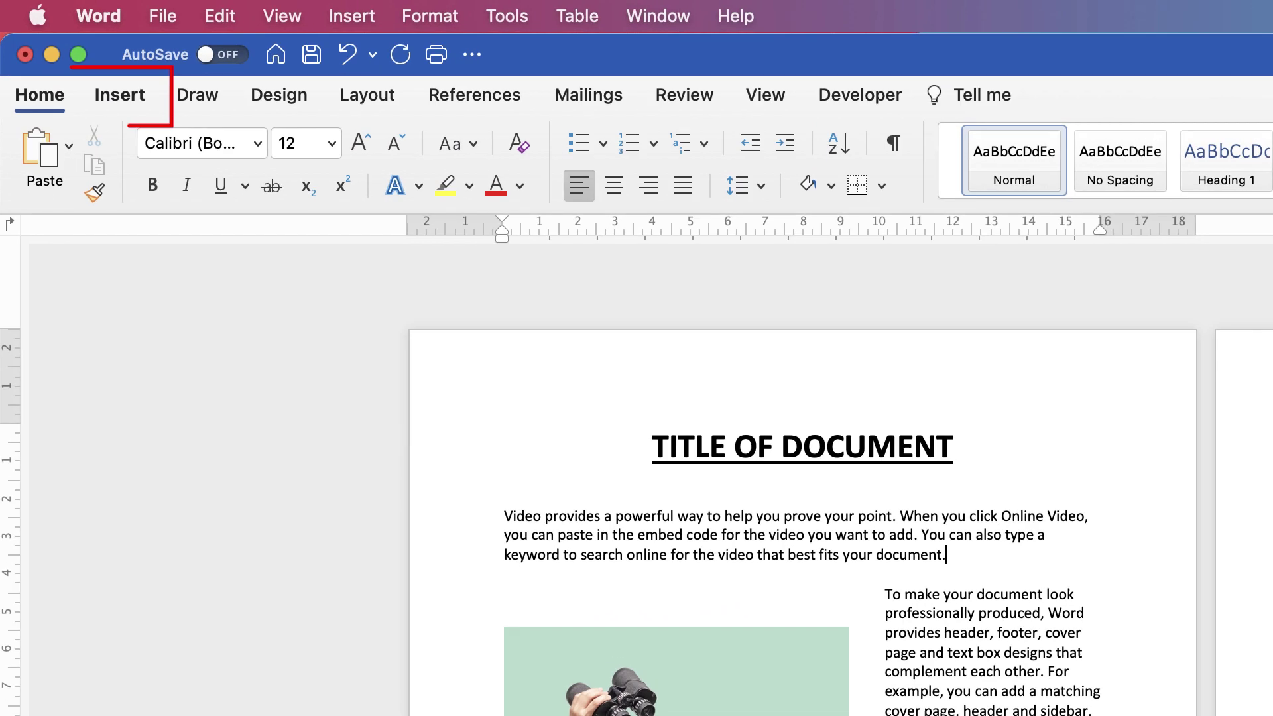
# Draw a horizontal text box below the last paragraph on page two.
pyautogui.click(54, 43)
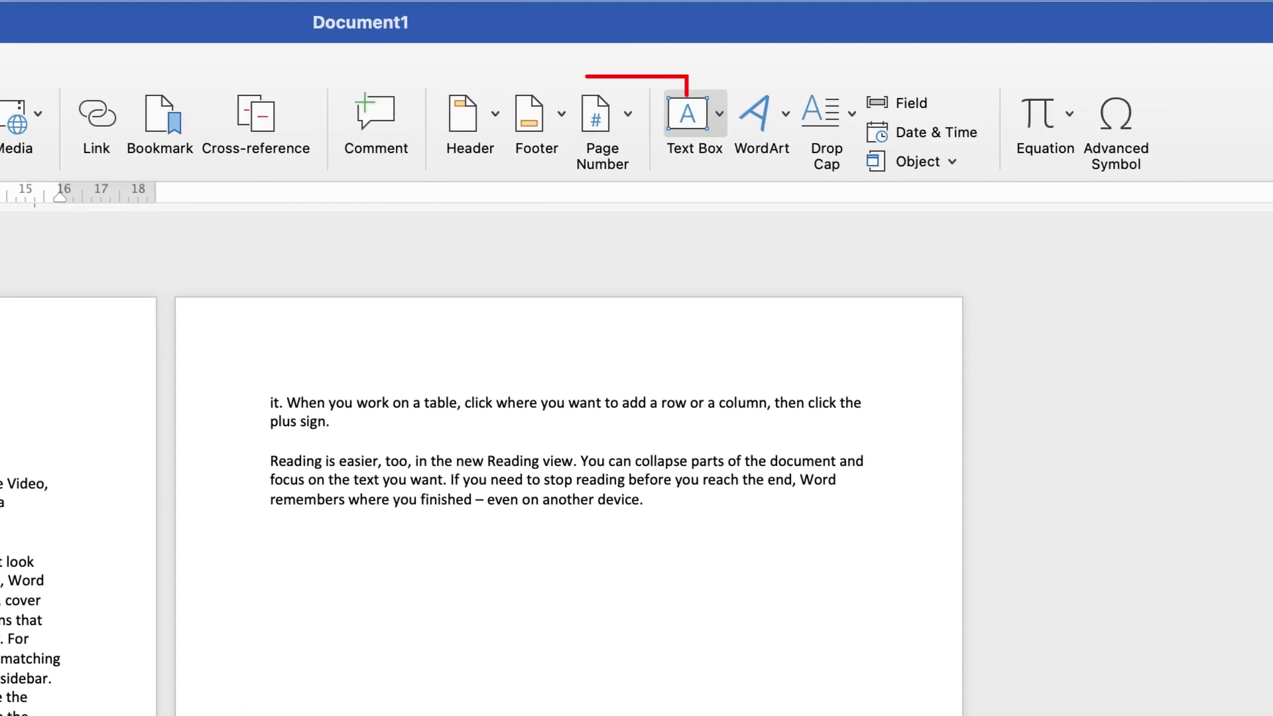
pyautogui.click(634, 111)
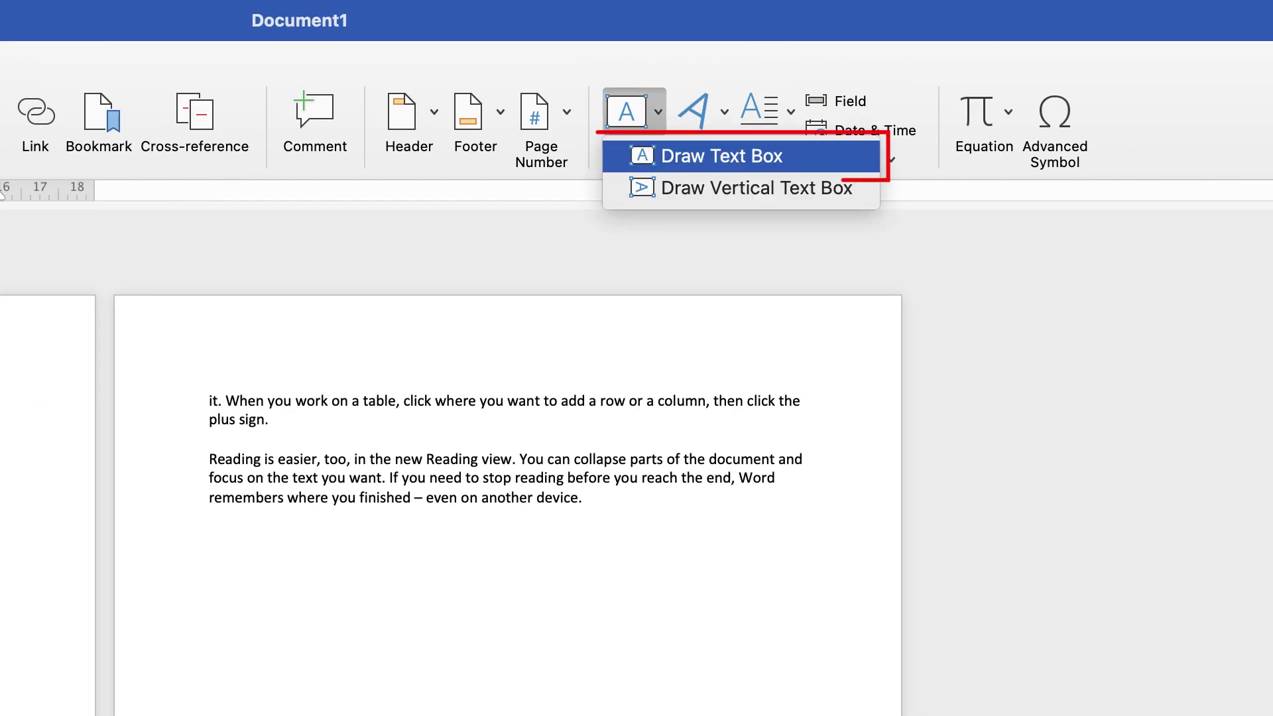
pyautogui.click(704, 157)
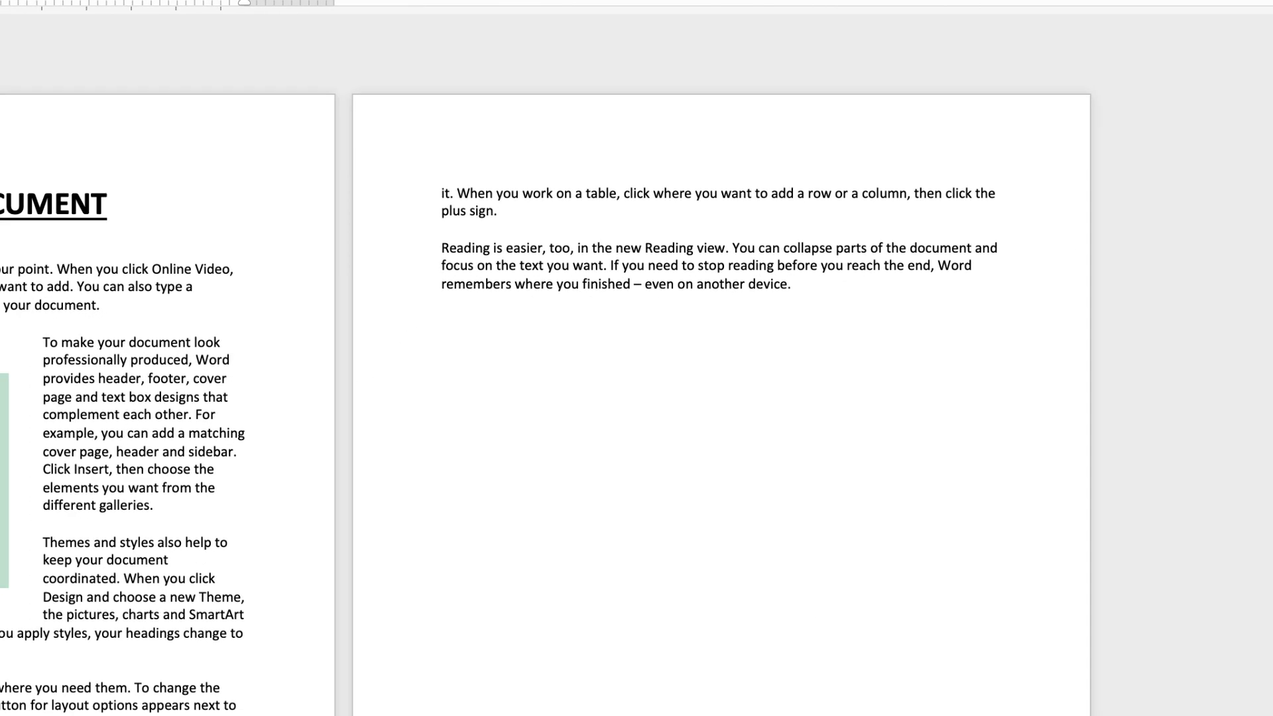
pyautogui.moveTo(226, 583); pyautogui.dragTo(227, 586)
pyautogui.moveTo(458, 367); pyautogui.dragTo(829, 562)
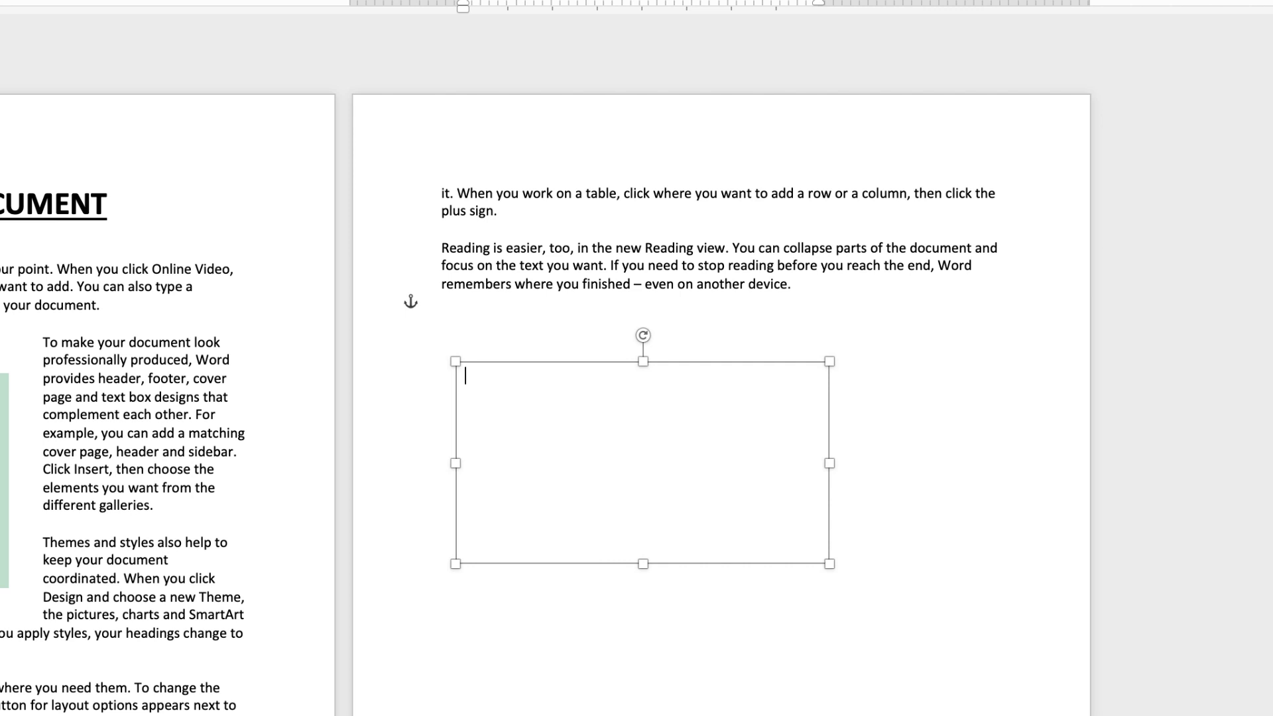
# Copy the last "Reading is easier" paragraph on page two into the empty text box.
pyautogui.moveTo(792, 284); pyautogui.dragTo(443, 266)
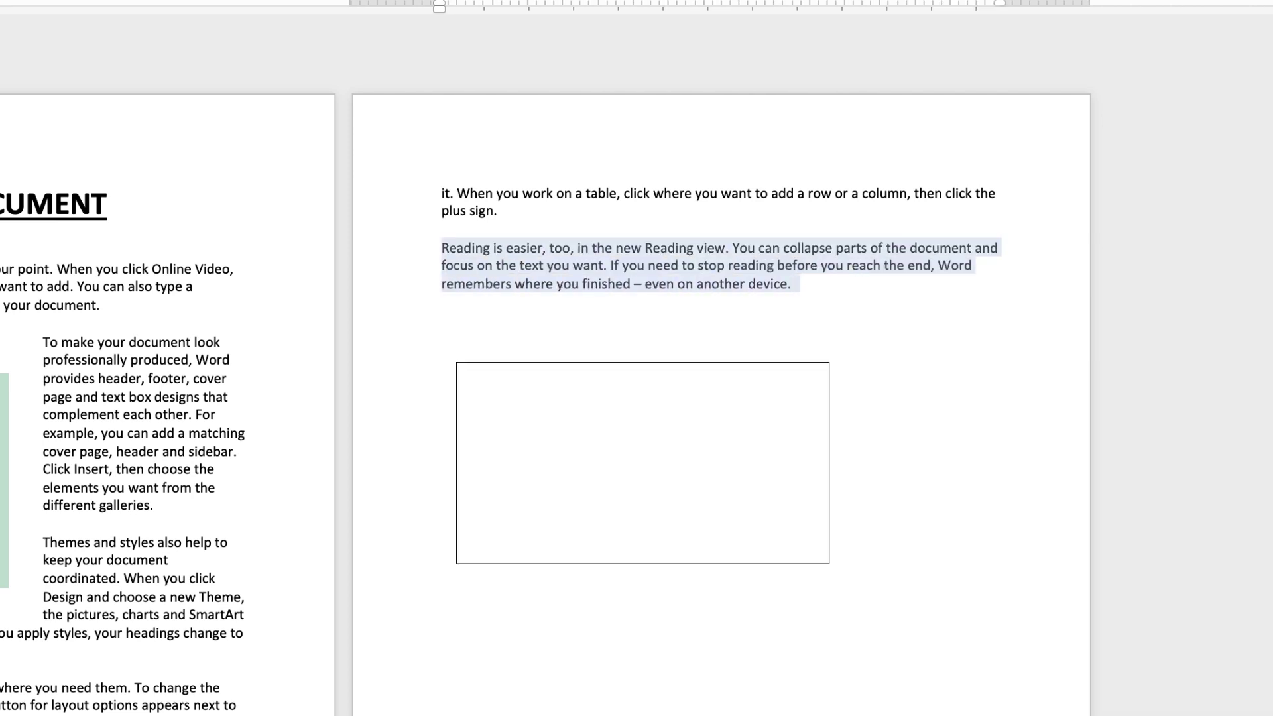
pyautogui.click(623, 446)
pyautogui.press('super+a')
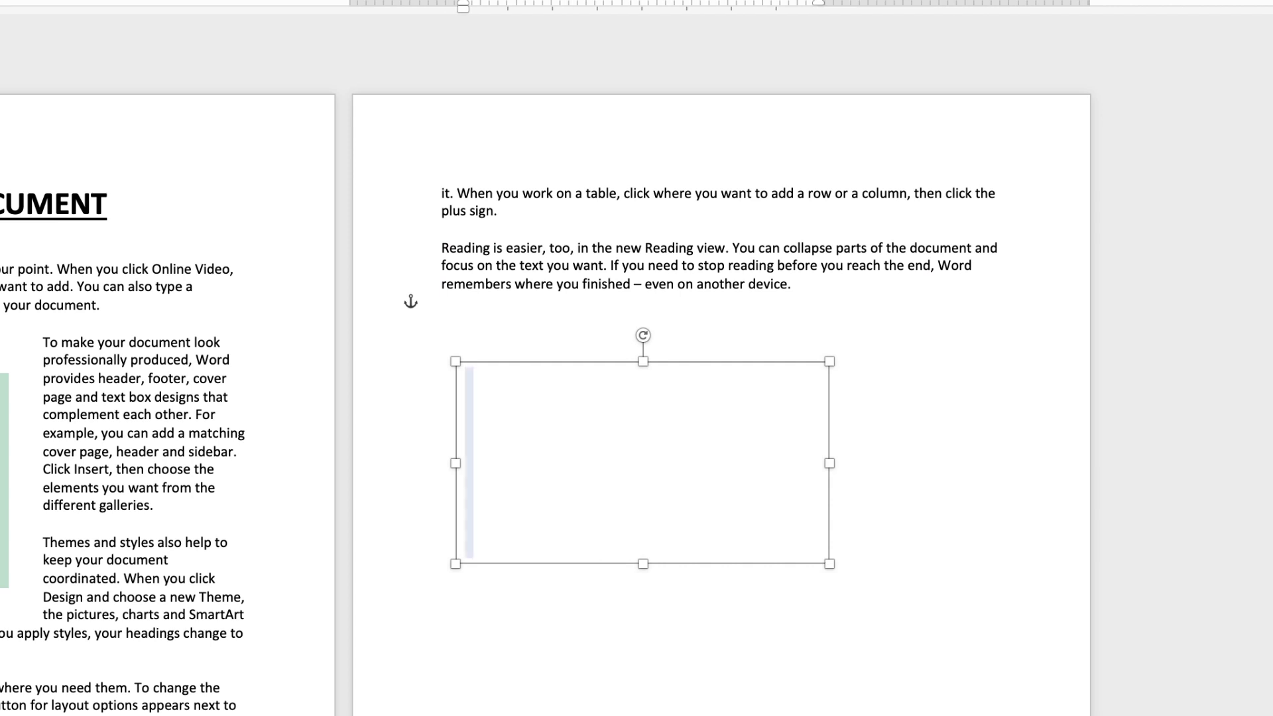
pyautogui.press('BackSpace')
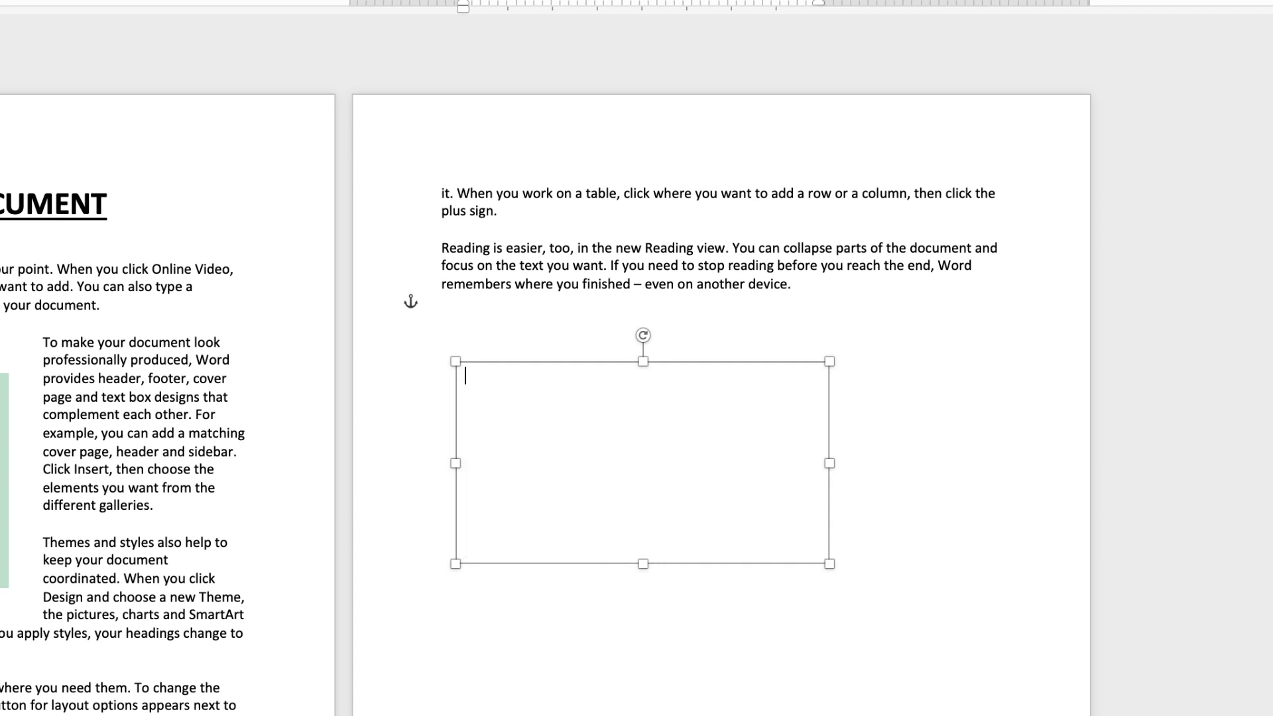
pyautogui.press('super+v')
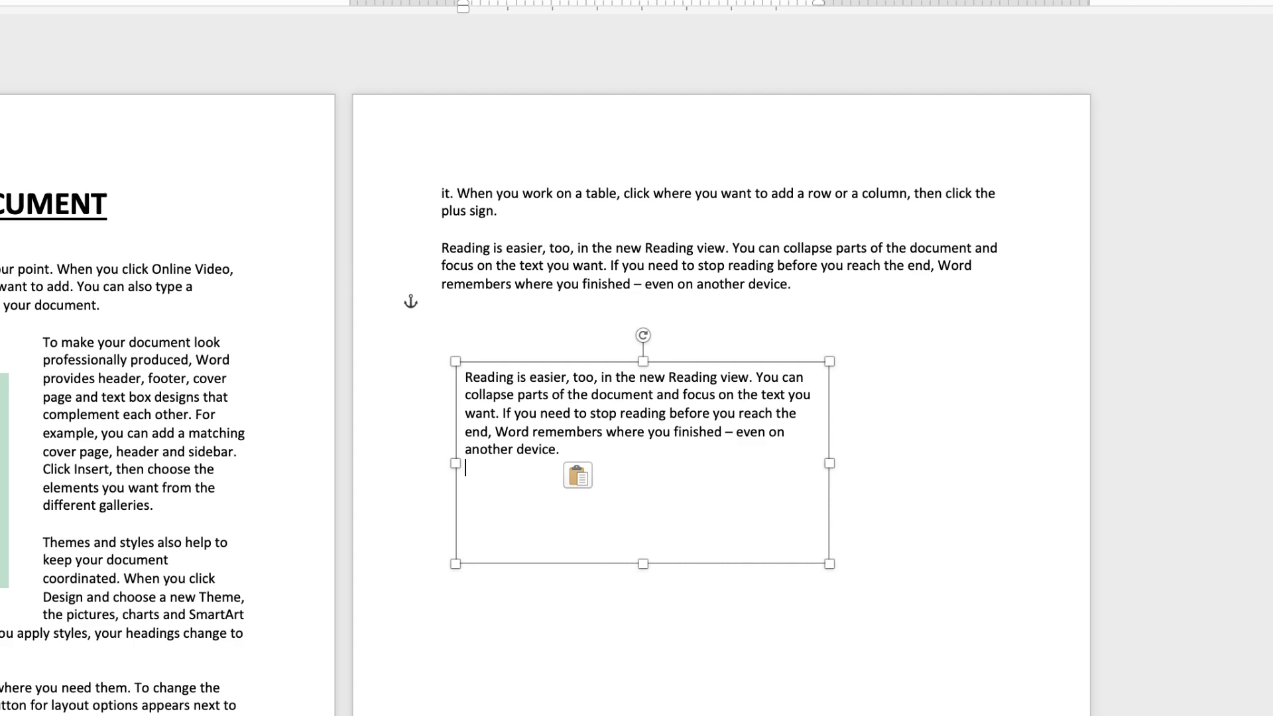
# Format the text box's paragraph in bold Amatic SC and enlarge its font by three size increments.
pyautogui.hotkey('shift', 'Up')
pyautogui.hotkey('shift', 'Up')
pyautogui.hotkey('shift', 'Up')
pyautogui.hotkey('shift', 'Up')
pyautogui.hotkey('shift', 'Up')
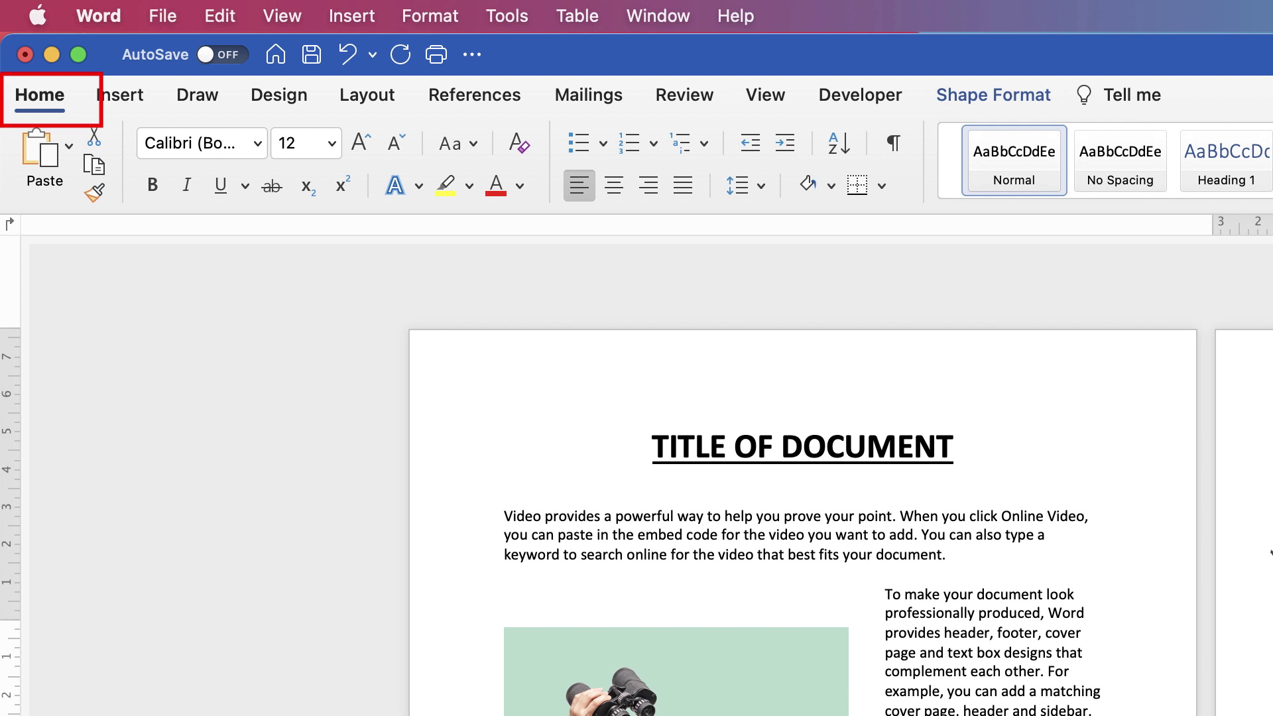
pyautogui.click(258, 146)
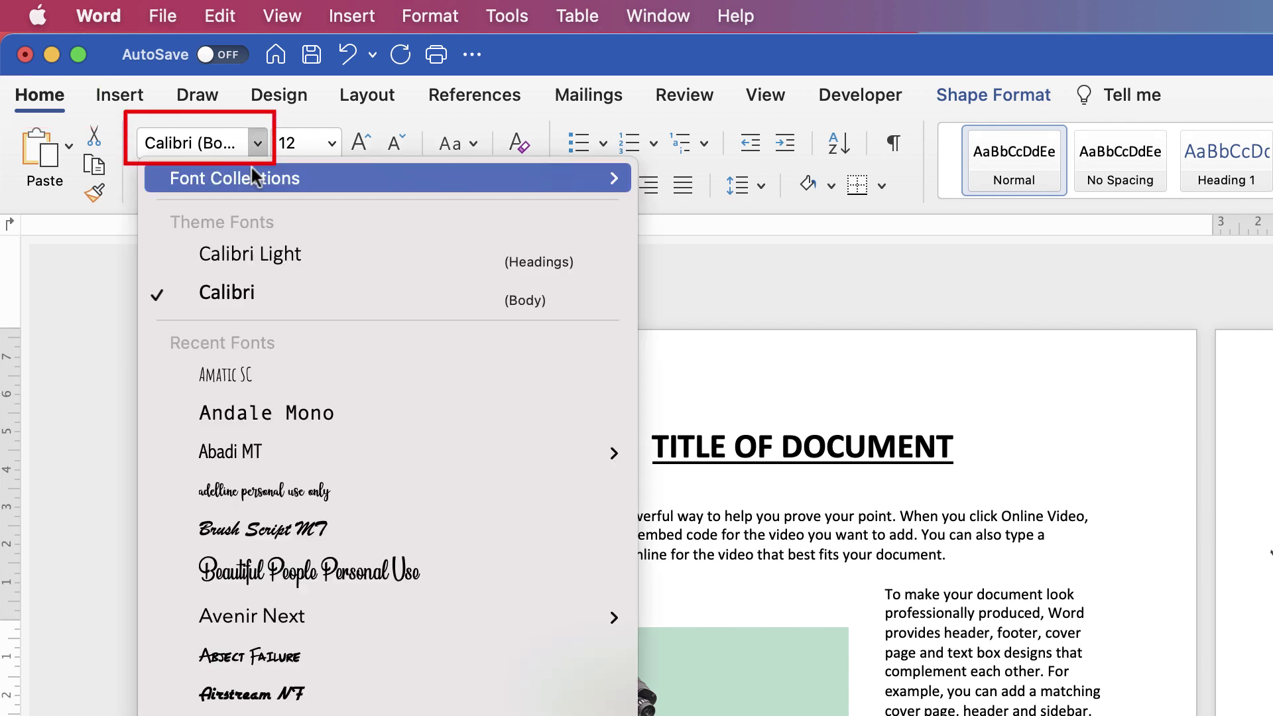
pyautogui.click(257, 381)
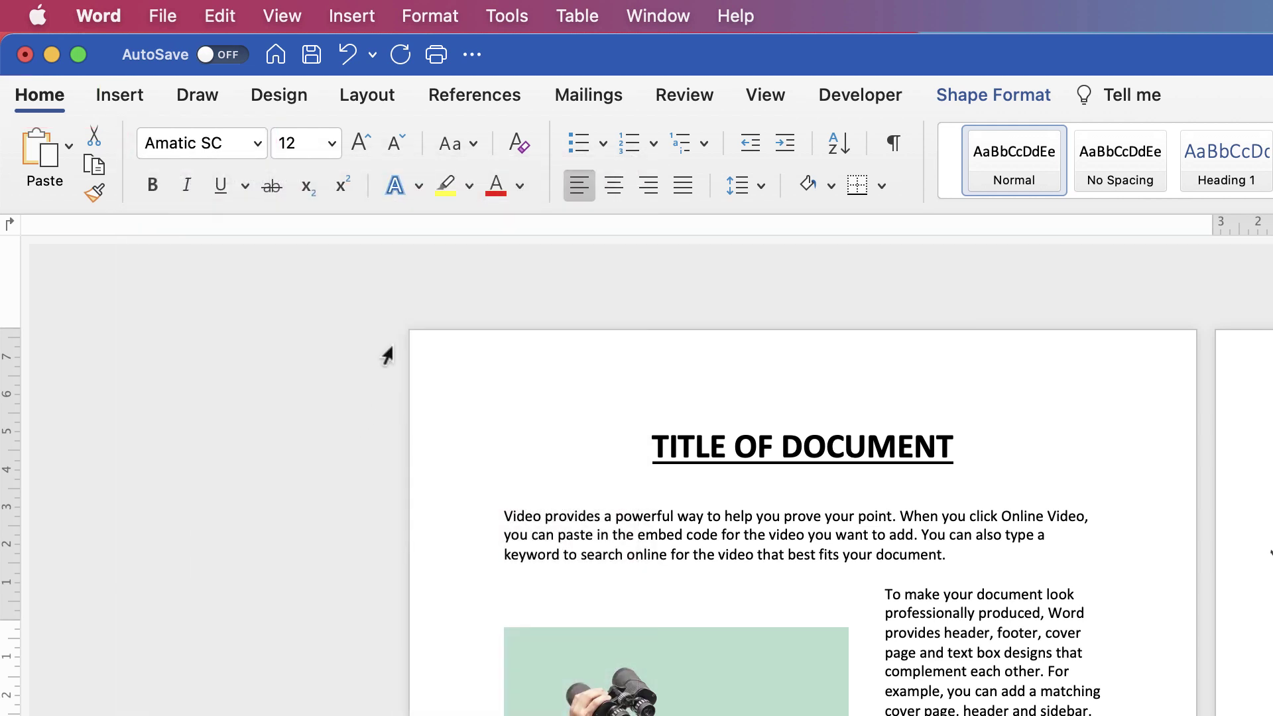
pyautogui.click(359, 143)
pyautogui.click(359, 143)
pyautogui.click(359, 144)
pyautogui.click(356, 143)
pyautogui.click(157, 189)
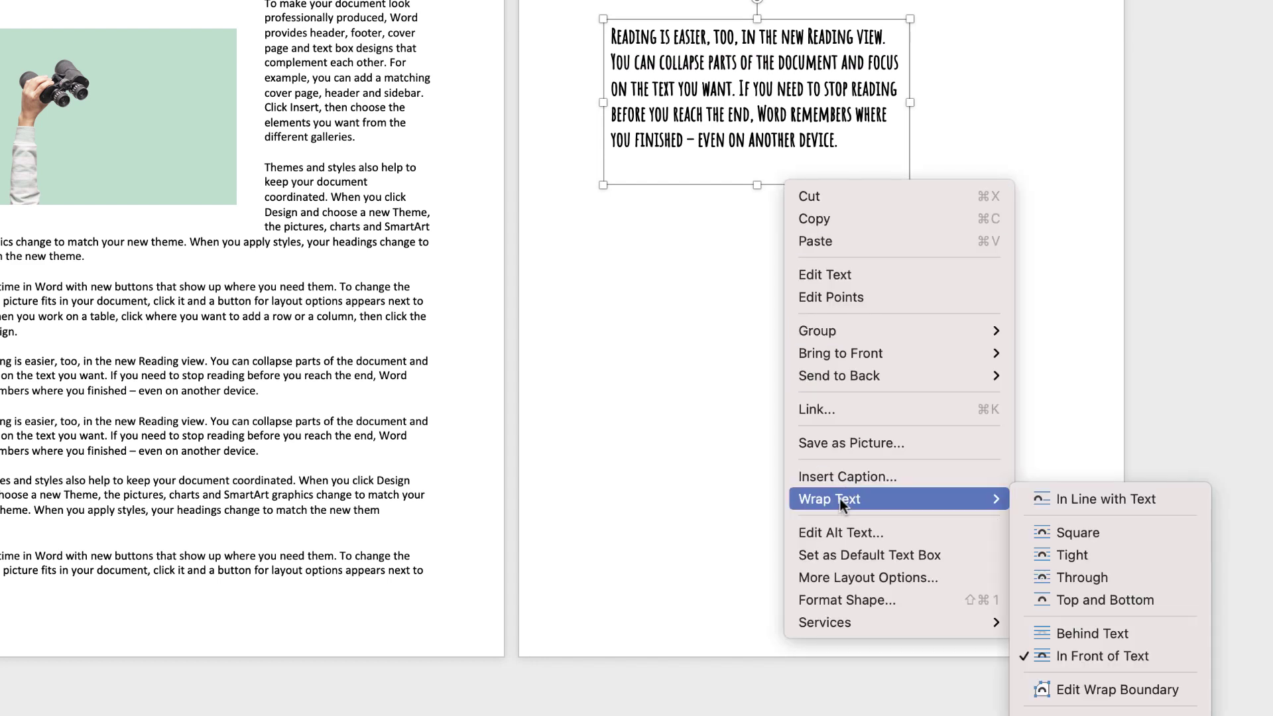
# Set the text box's wrapping to Tight, then position and resize it beside the "Reading is easier" paragraphs near the end of page one.
pyautogui.click(1065, 556)
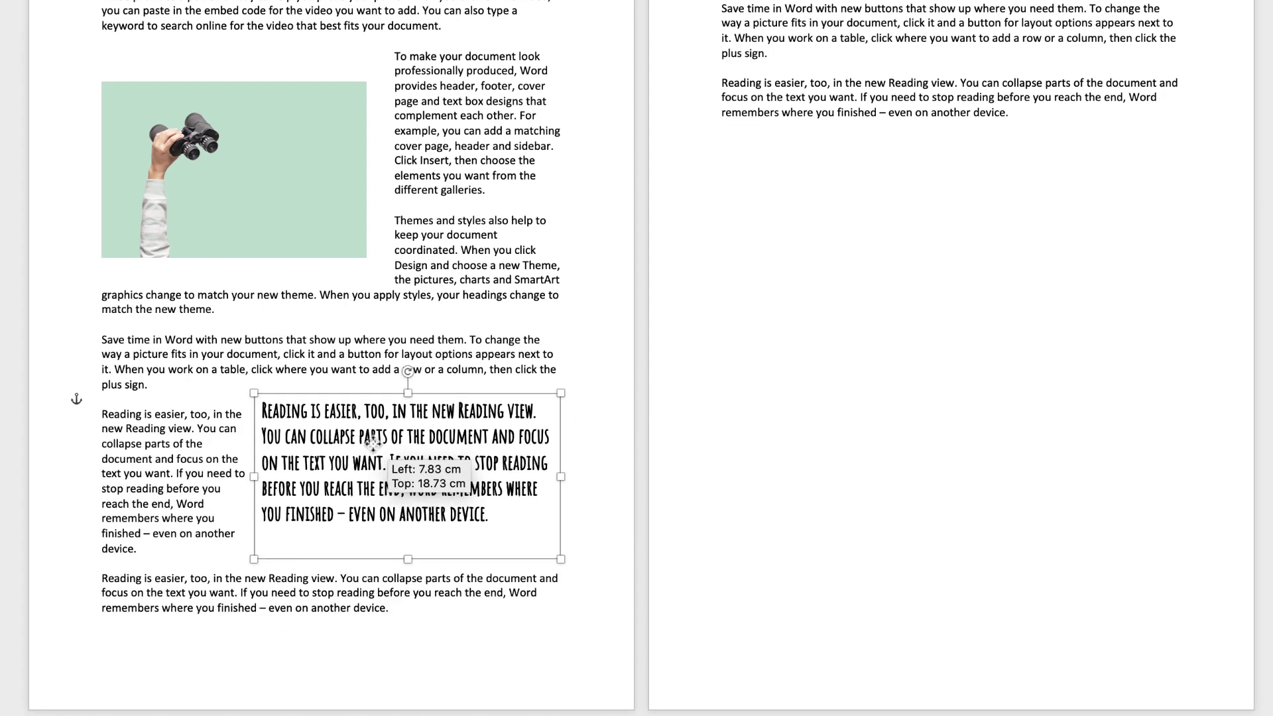
pyautogui.moveTo(399, 559); pyautogui.dragTo(399, 587)
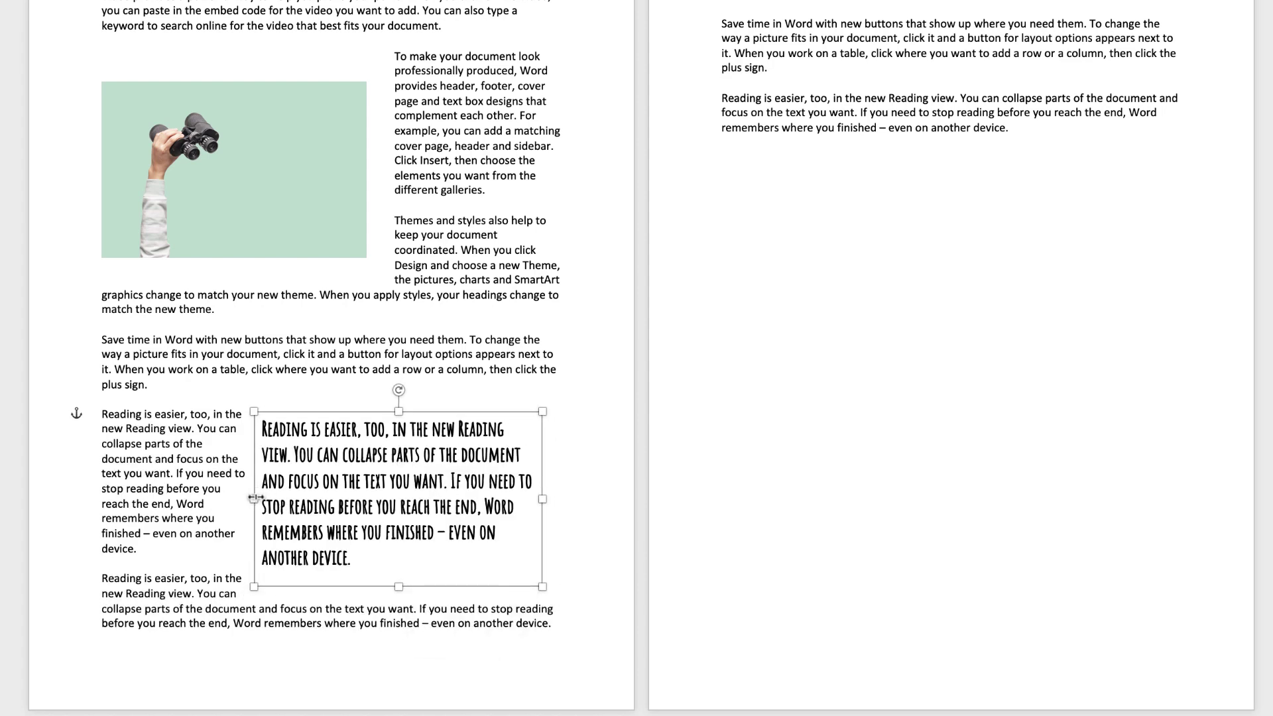
pyautogui.moveTo(254, 498); pyautogui.dragTo(290, 499)
pyautogui.moveTo(417, 587); pyautogui.dragTo(417, 614)
pyautogui.moveTo(291, 513); pyautogui.dragTo(278, 512)
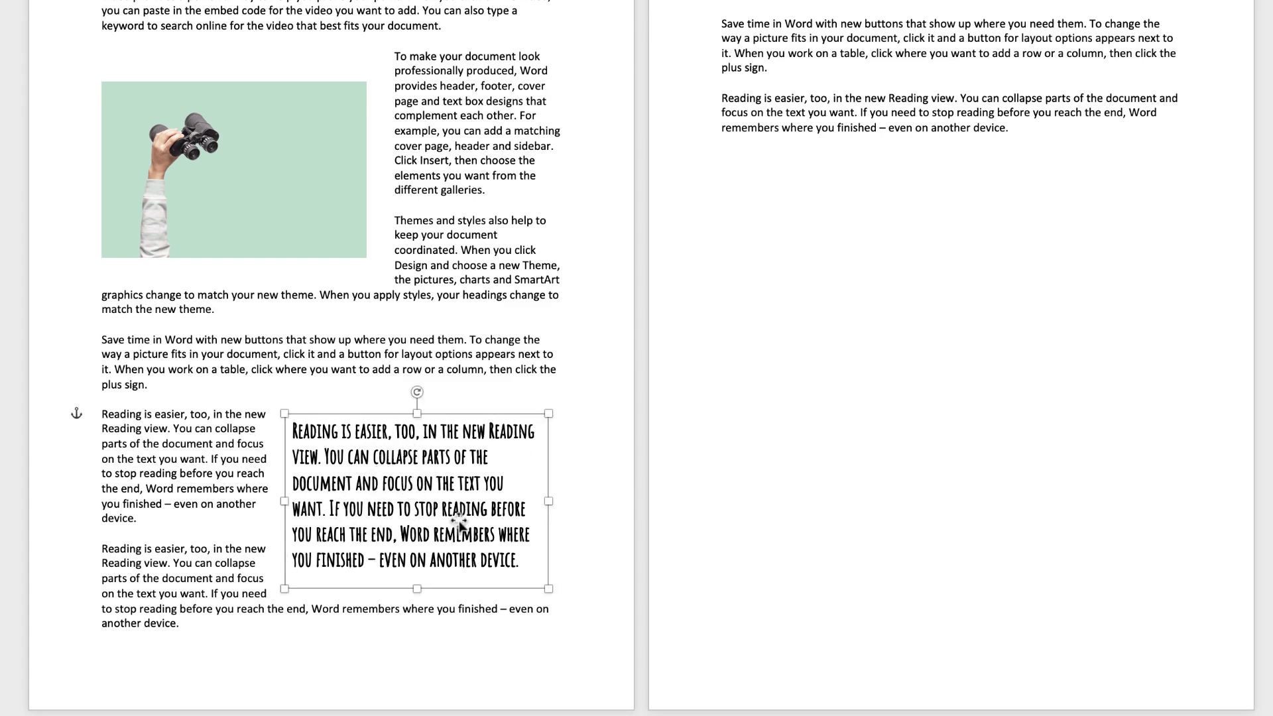
# Remove the outline from the text box.
pyautogui.scroll(1, 432, 494)
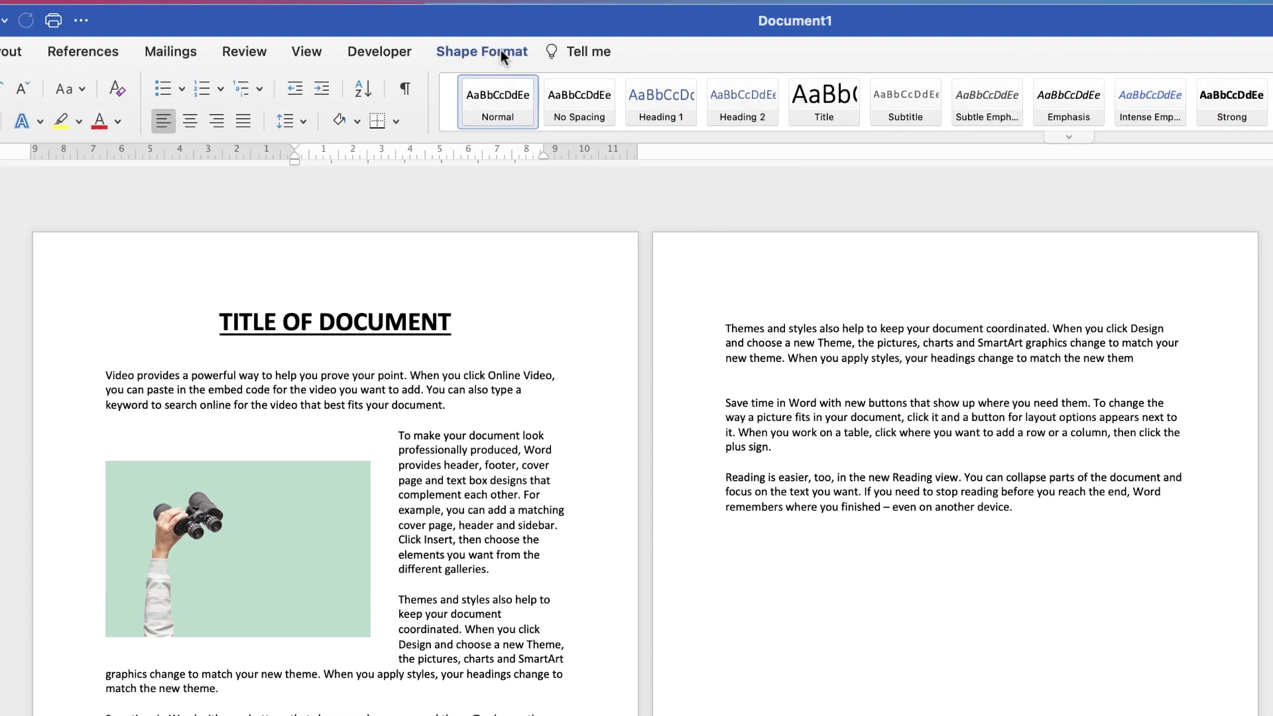
pyautogui.click(503, 52)
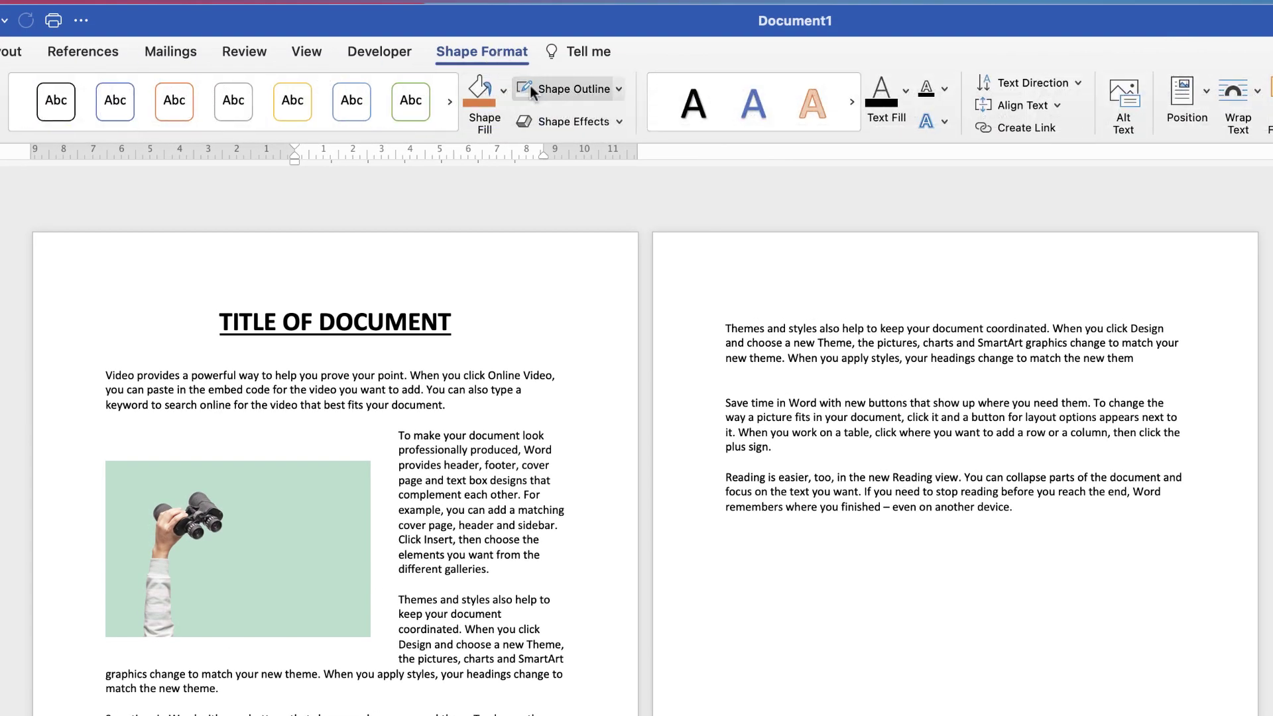
pyautogui.click(617, 89)
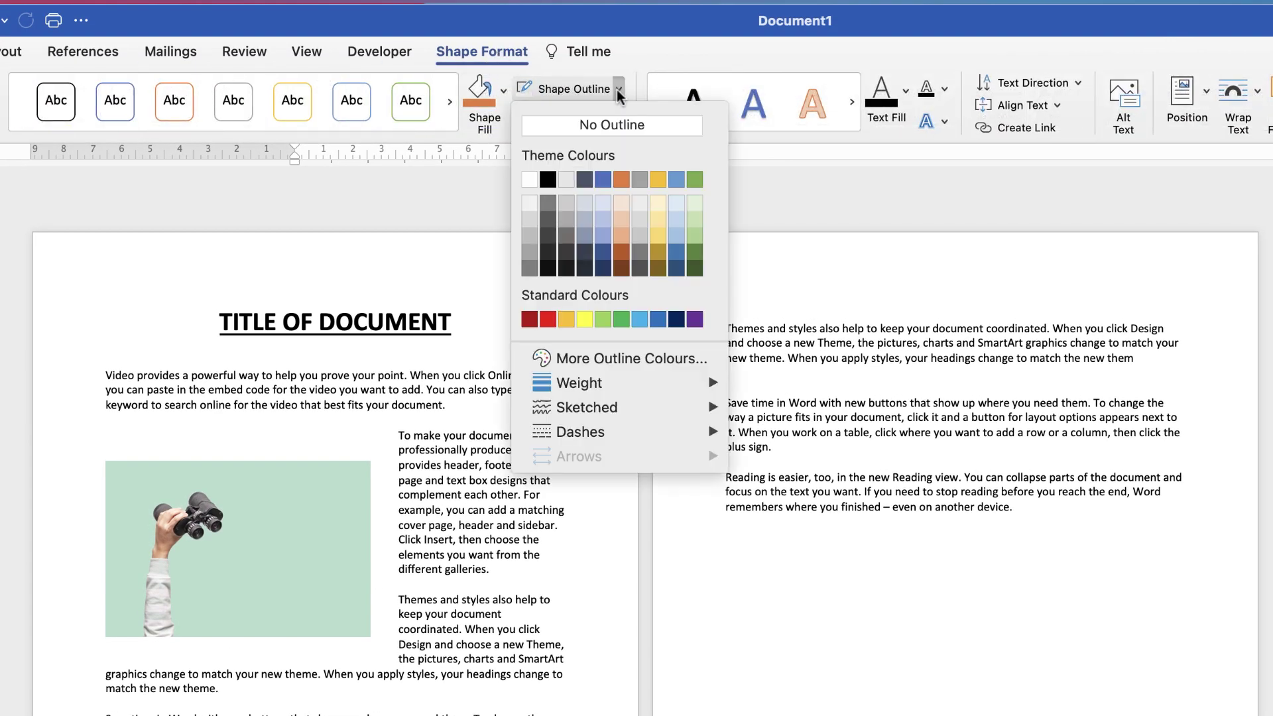
pyautogui.click(568, 125)
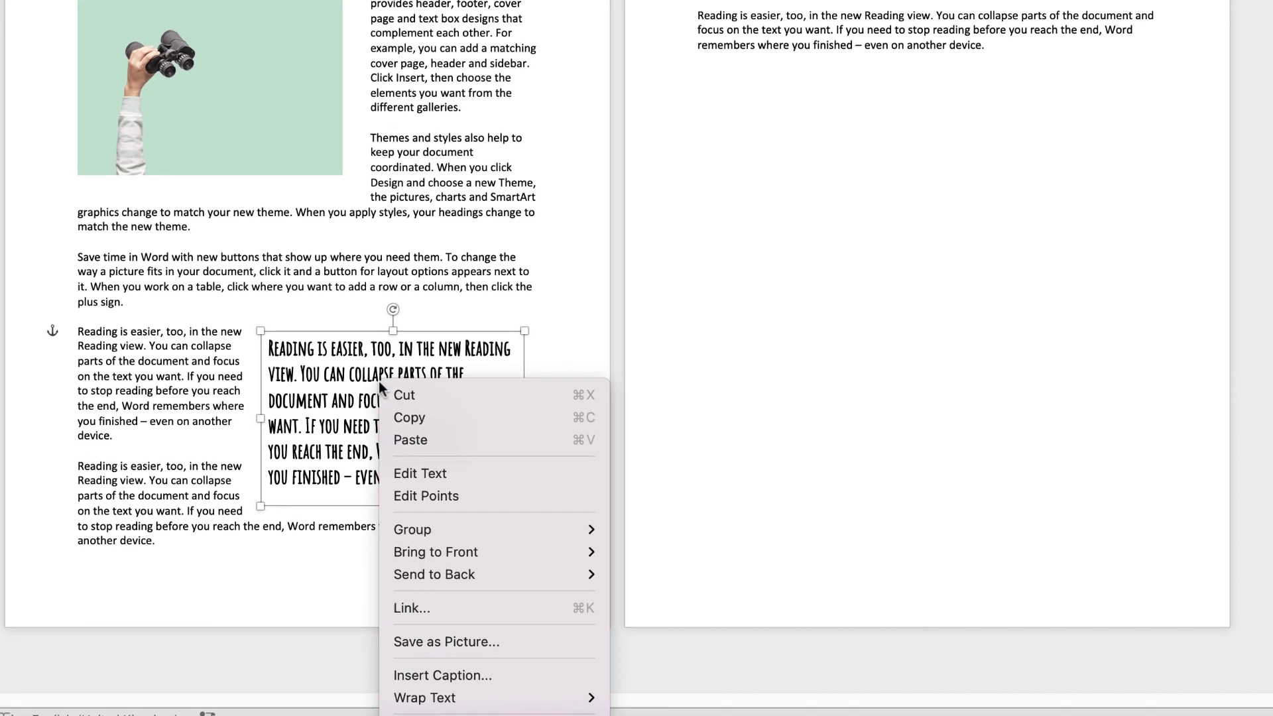
# Fix the text box's position on the page, and test it by adding and removing blank lines after the paragraph above it.
pyautogui.moveTo(590, 687)
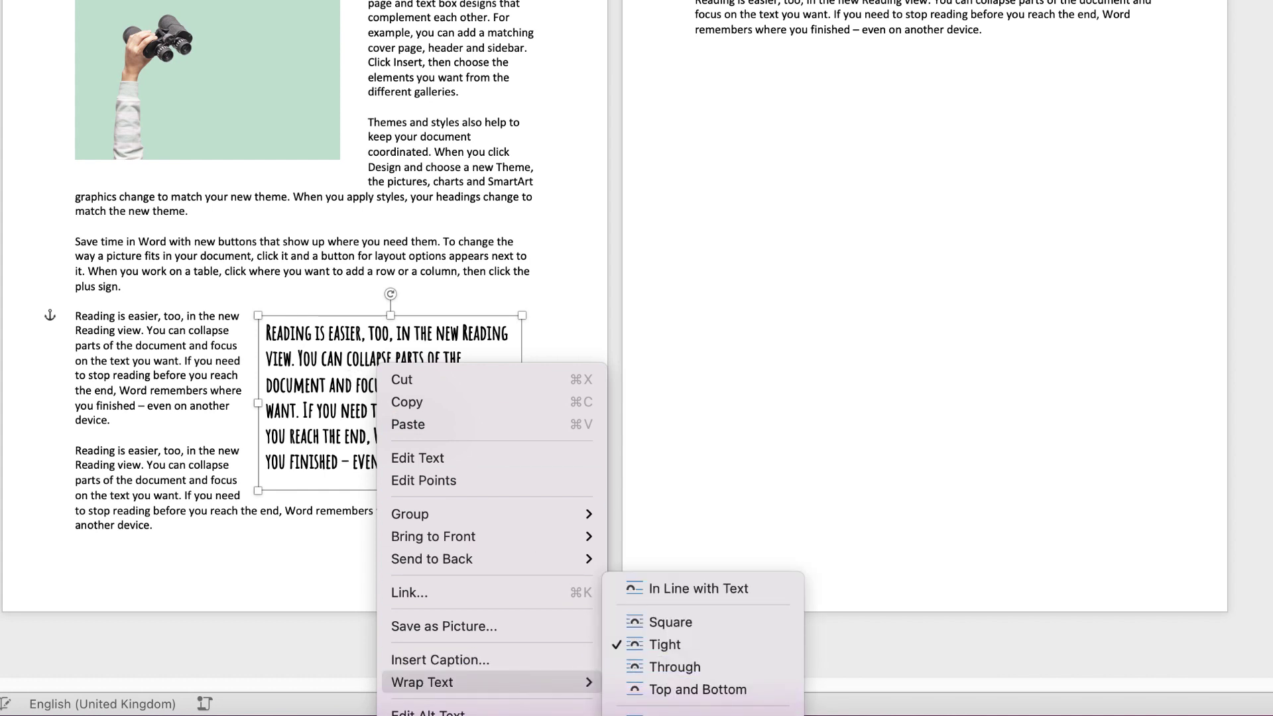
pyautogui.press('Escape')
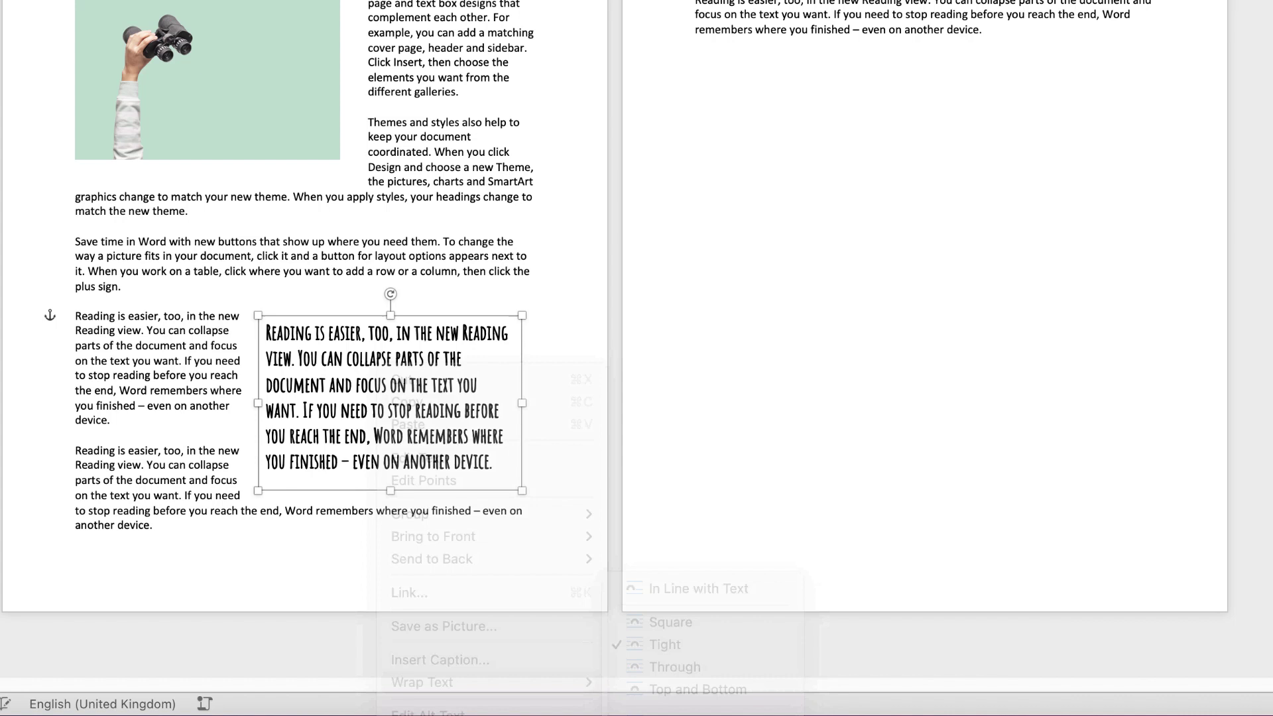
pyautogui.click(228, 289)
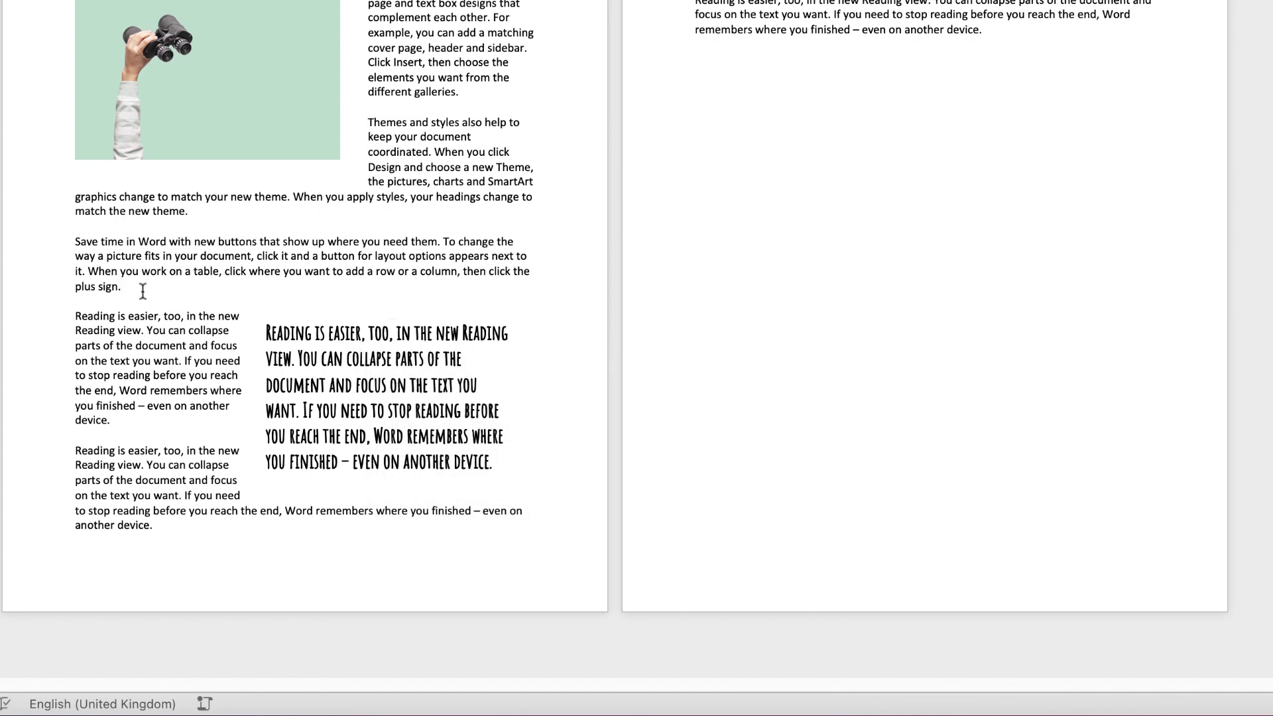
pyautogui.press('Return')
pyautogui.press('Return')
pyautogui.press('Return')
pyautogui.press('Return')
pyautogui.press('Return')
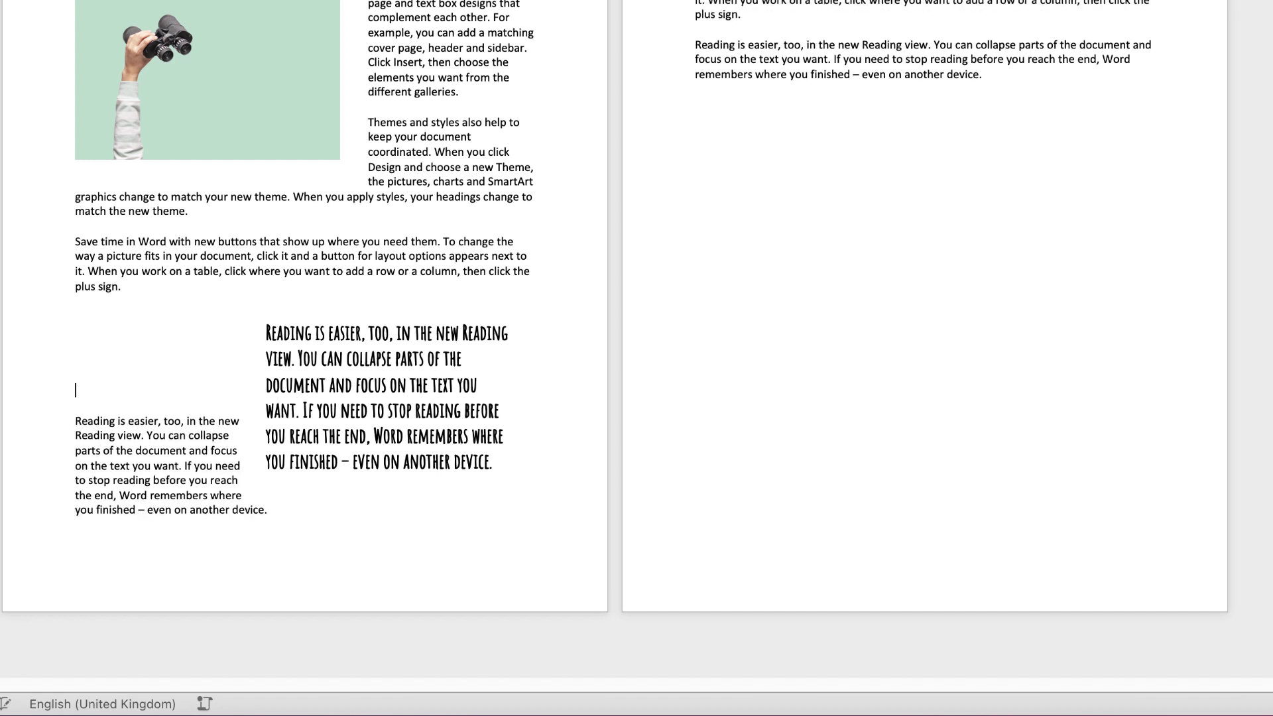
pyautogui.press('BackSpace')
pyautogui.press('BackSpace')
pyautogui.press('BackSpace')
pyautogui.press('BackSpace')
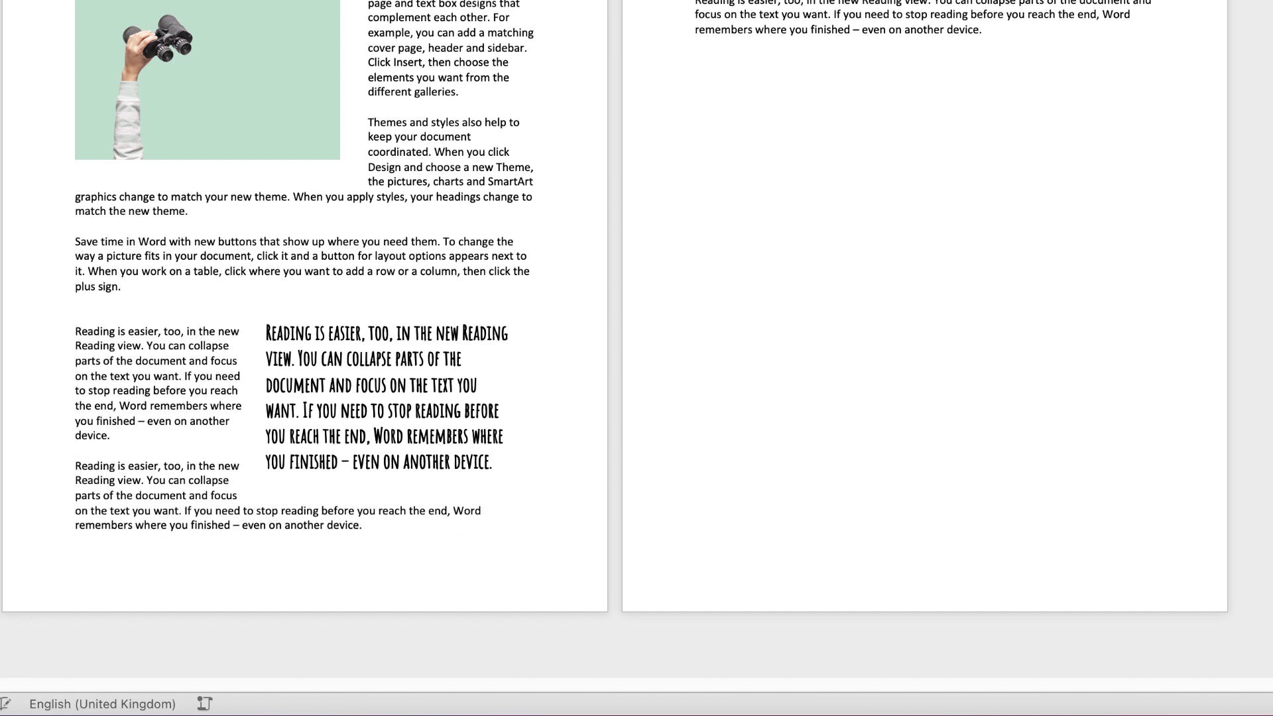
pyautogui.press('BackSpace')
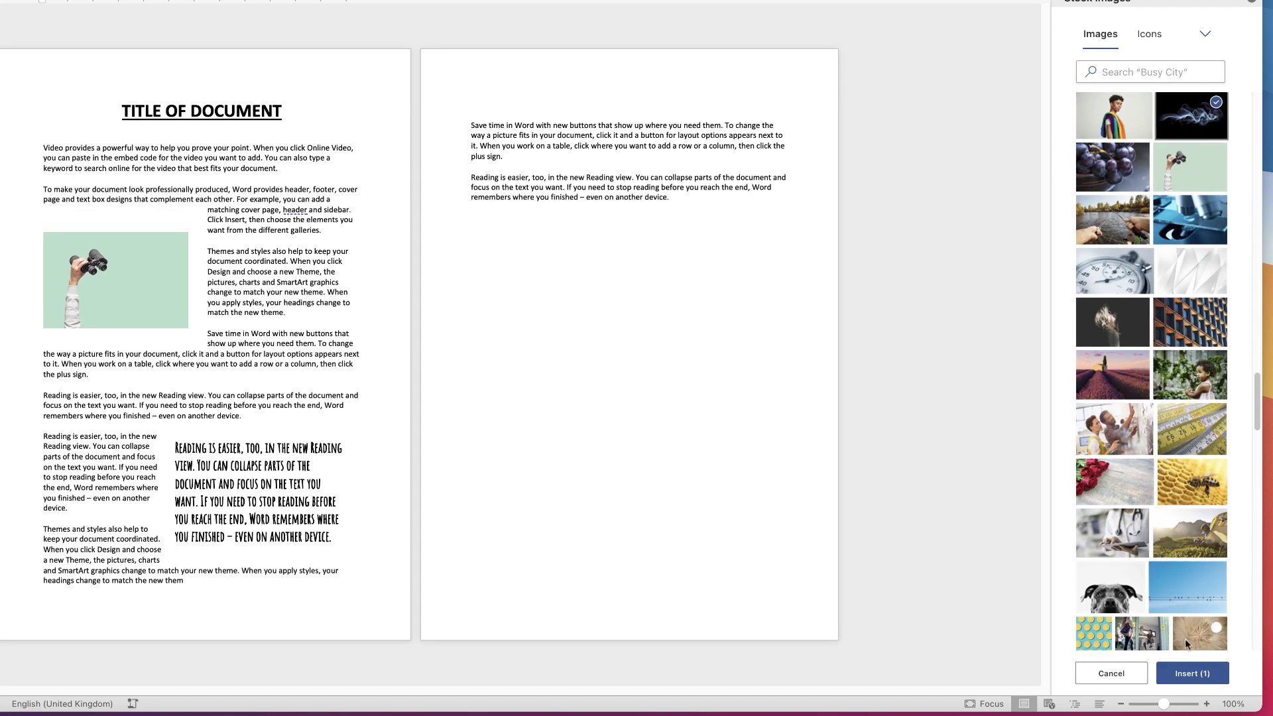
# Insert the blue smoke stock picture before the "To make your document look" paragraph and shrink it to a little over half its width.
pyautogui.click(1186, 681)
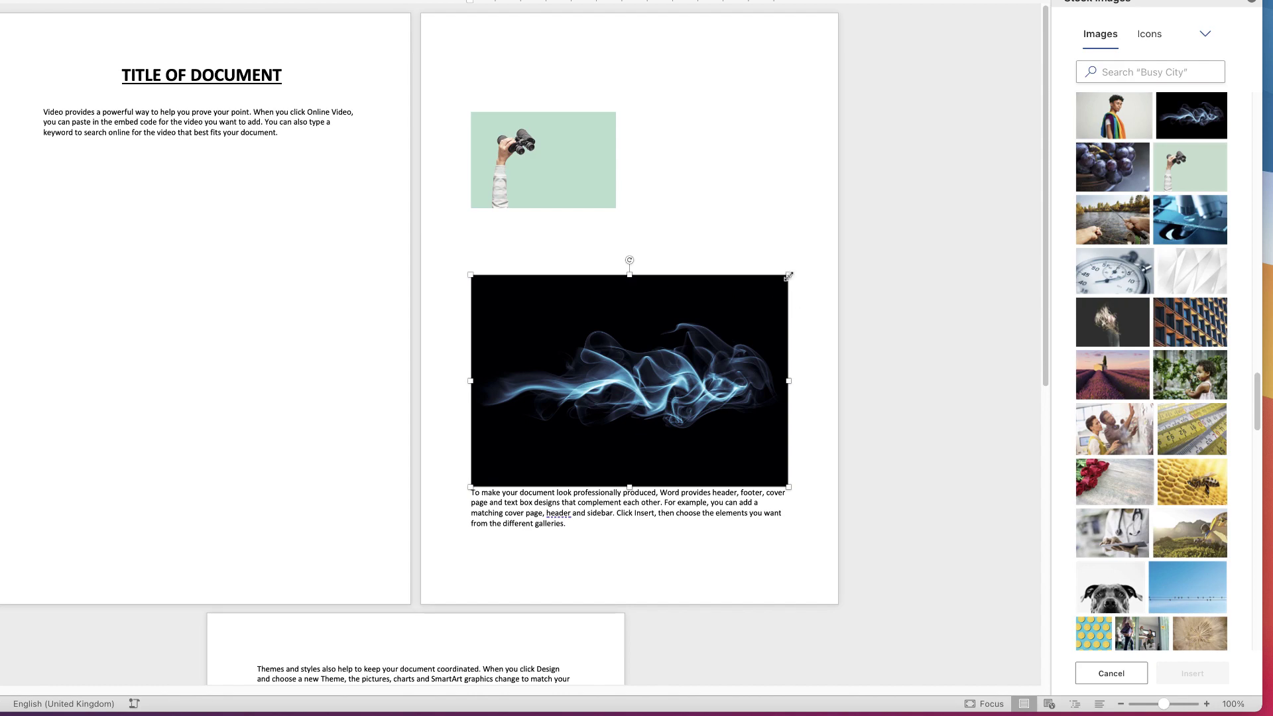
pyautogui.moveTo(789, 275); pyautogui.dragTo(540, 368)
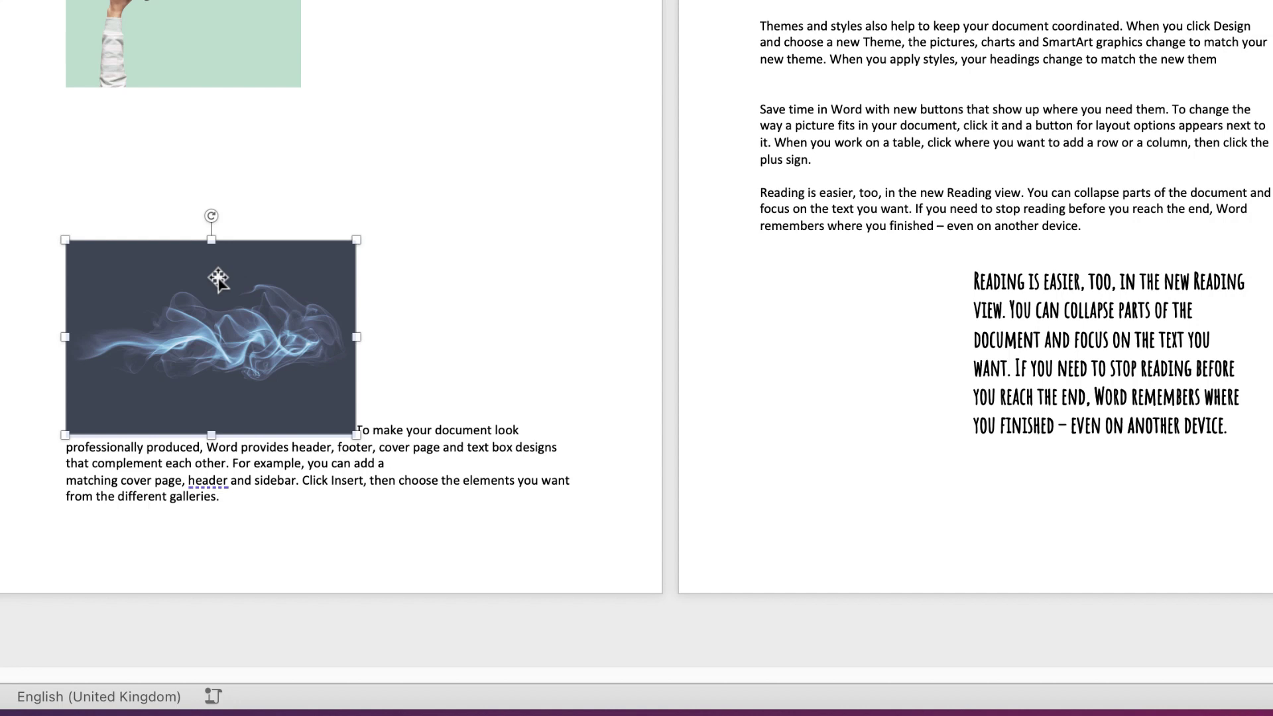
# Set the smoke picture's text wrapping to Tight.
pyautogui.rightClick(213, 305)
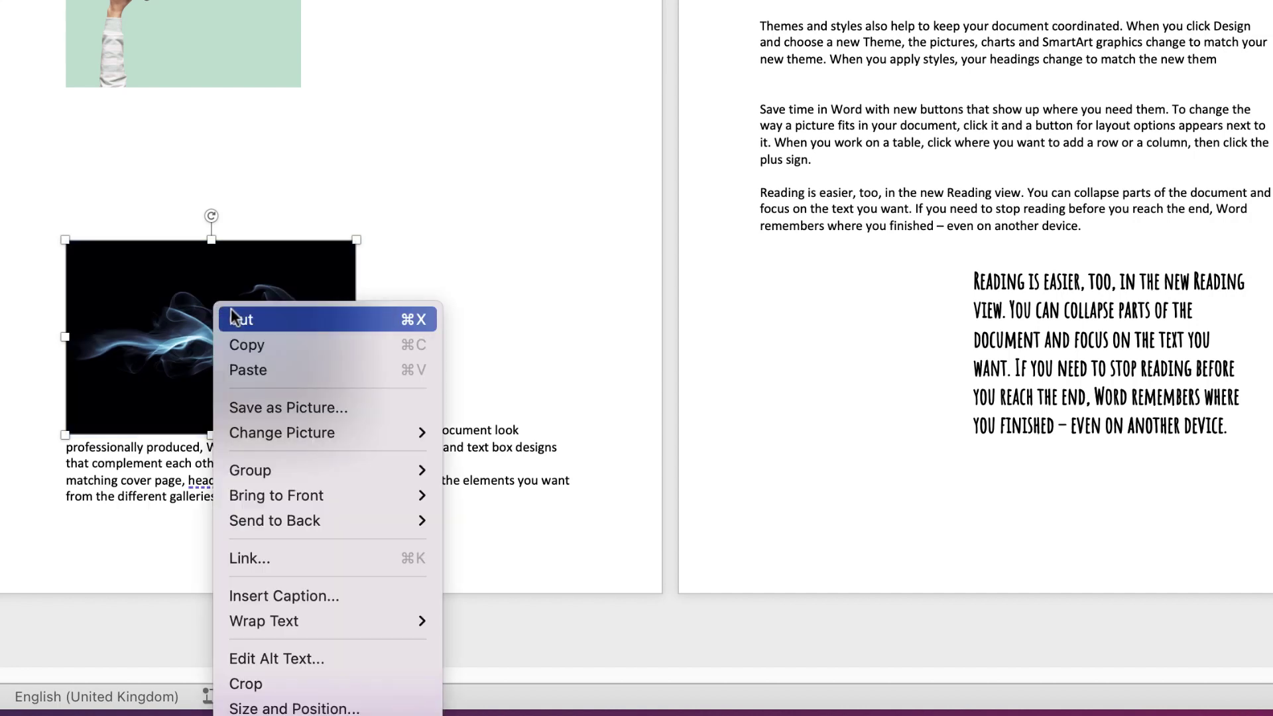
pyautogui.moveTo(419, 624)
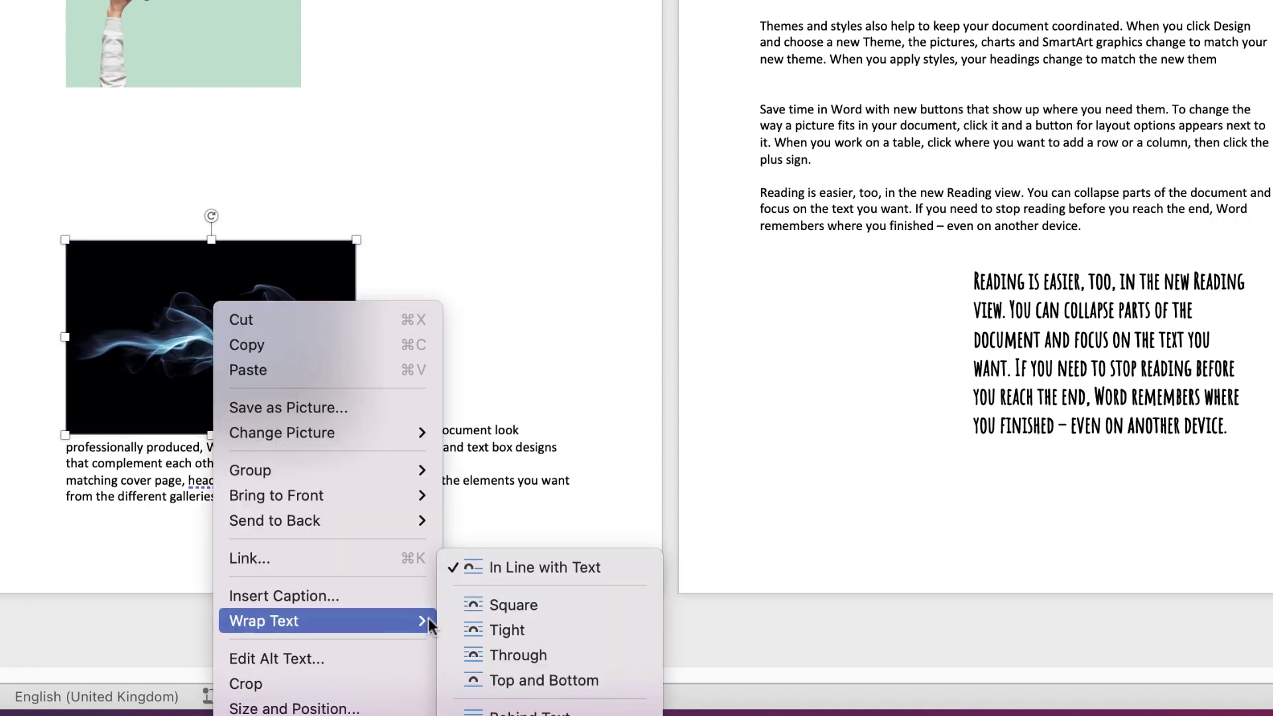
pyautogui.click(499, 631)
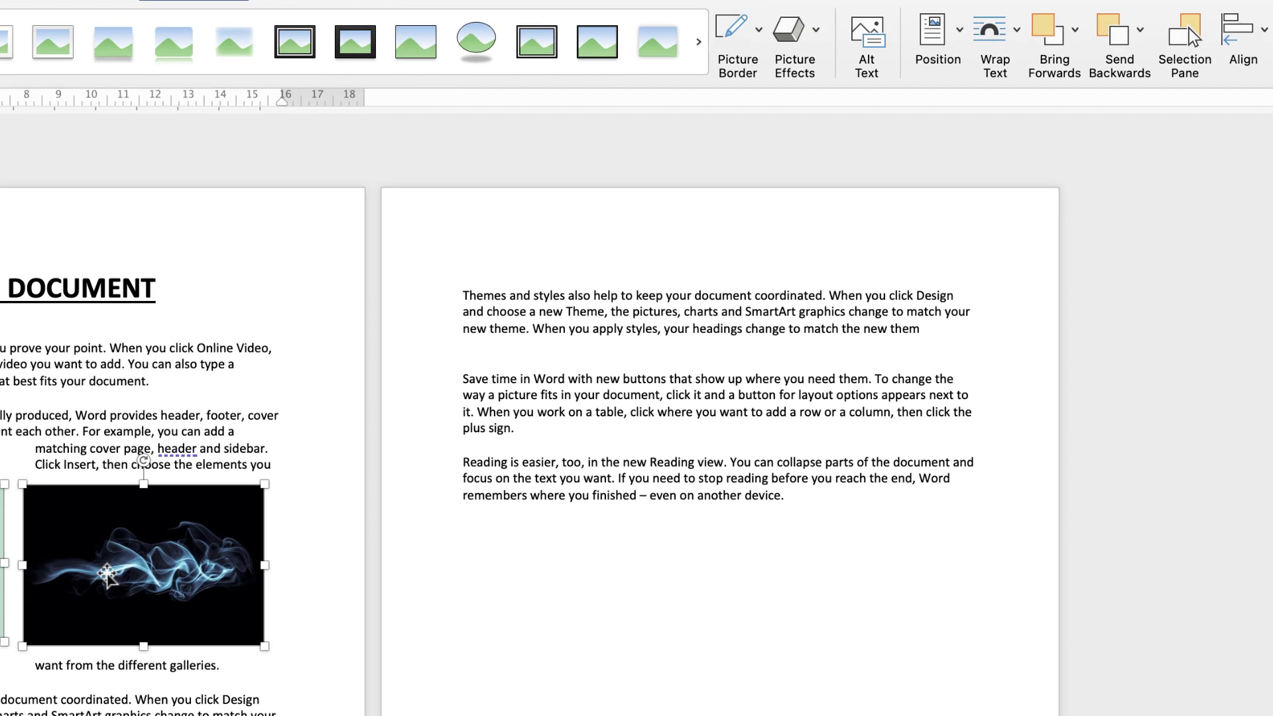
# Group the binoculars picture and the smoke picture into one object.
pyautogui.click(1155, 101)
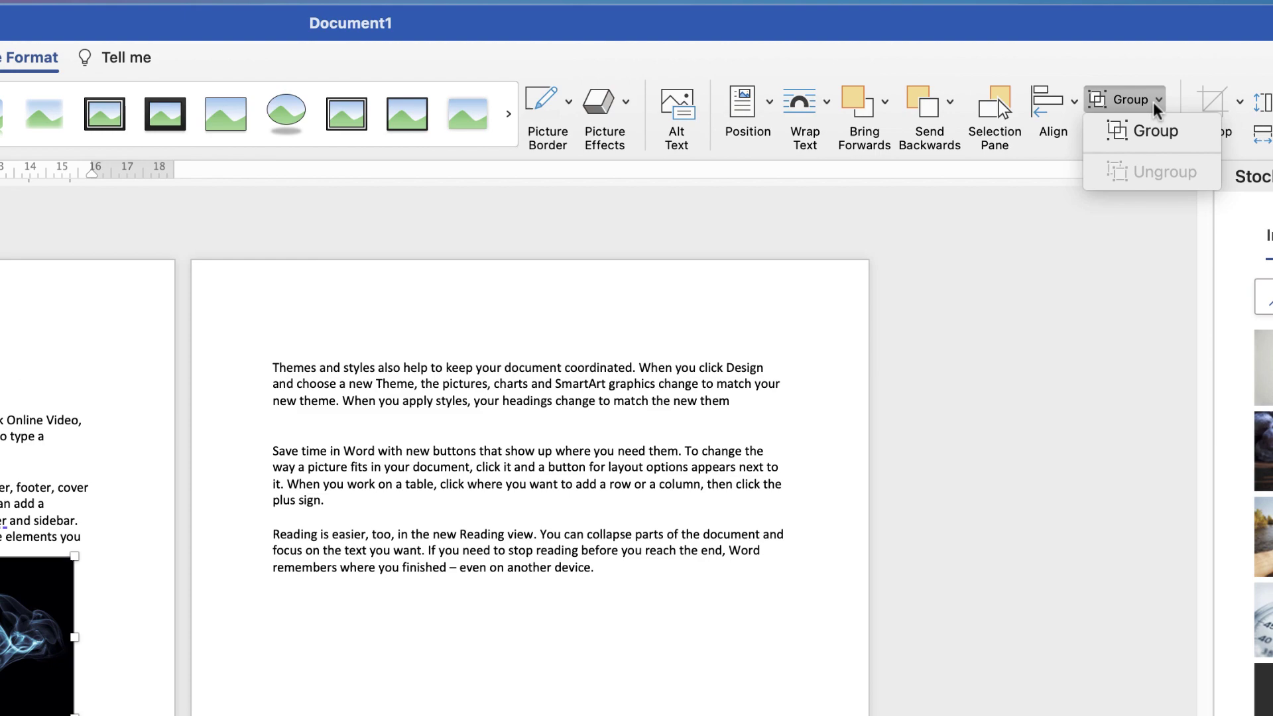
pyautogui.click(1154, 131)
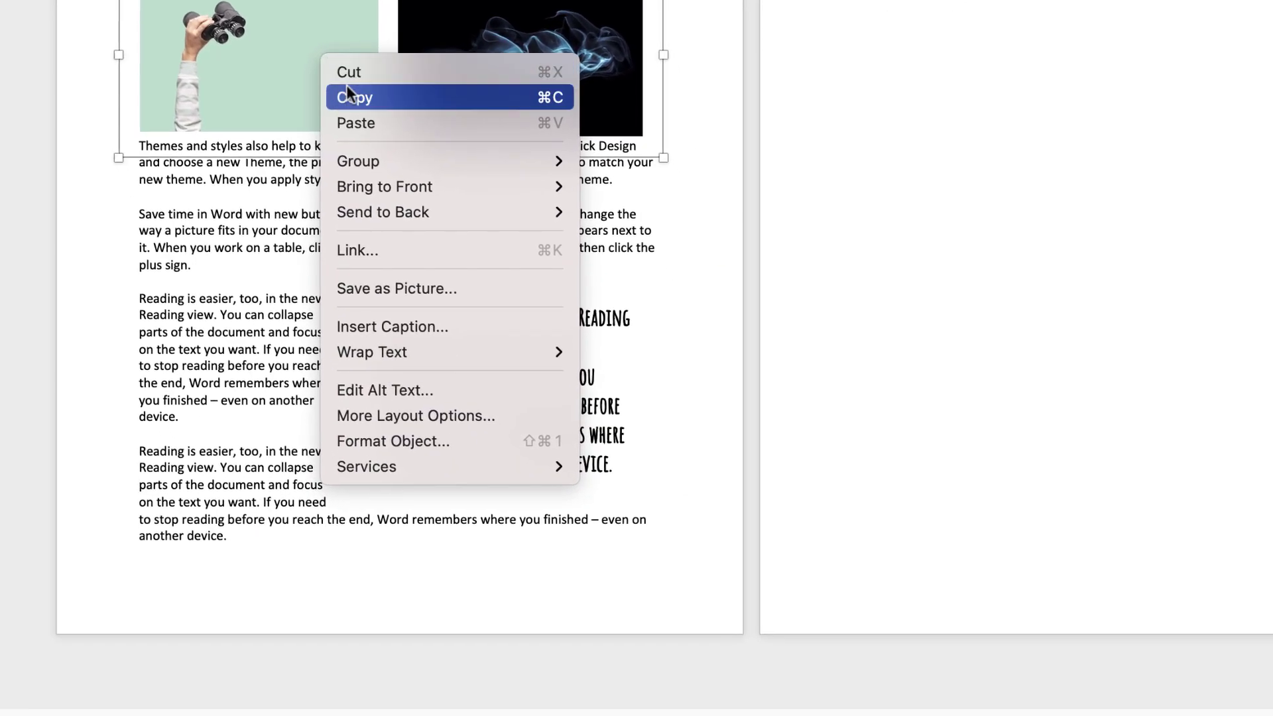
# Set the grouped pictures' distance from text to 1 cm at the top, bottom, left and right.
pyautogui.moveTo(574, 354)
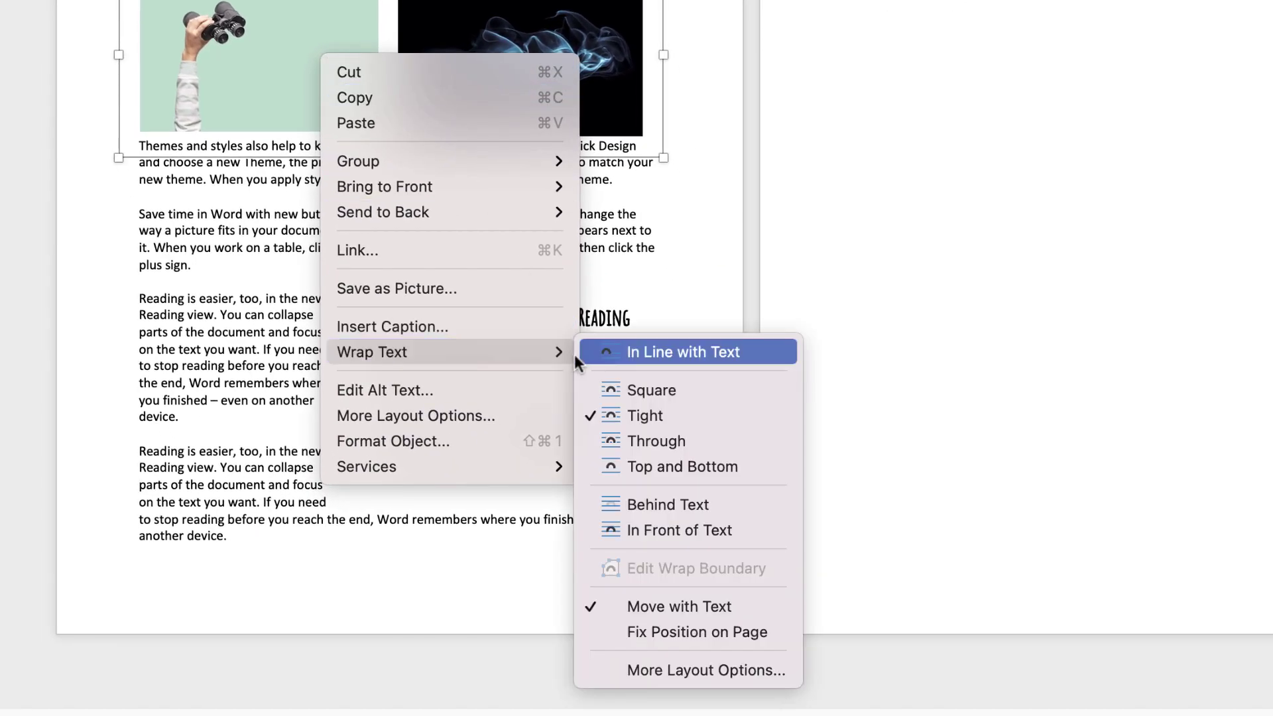
pyautogui.click(678, 665)
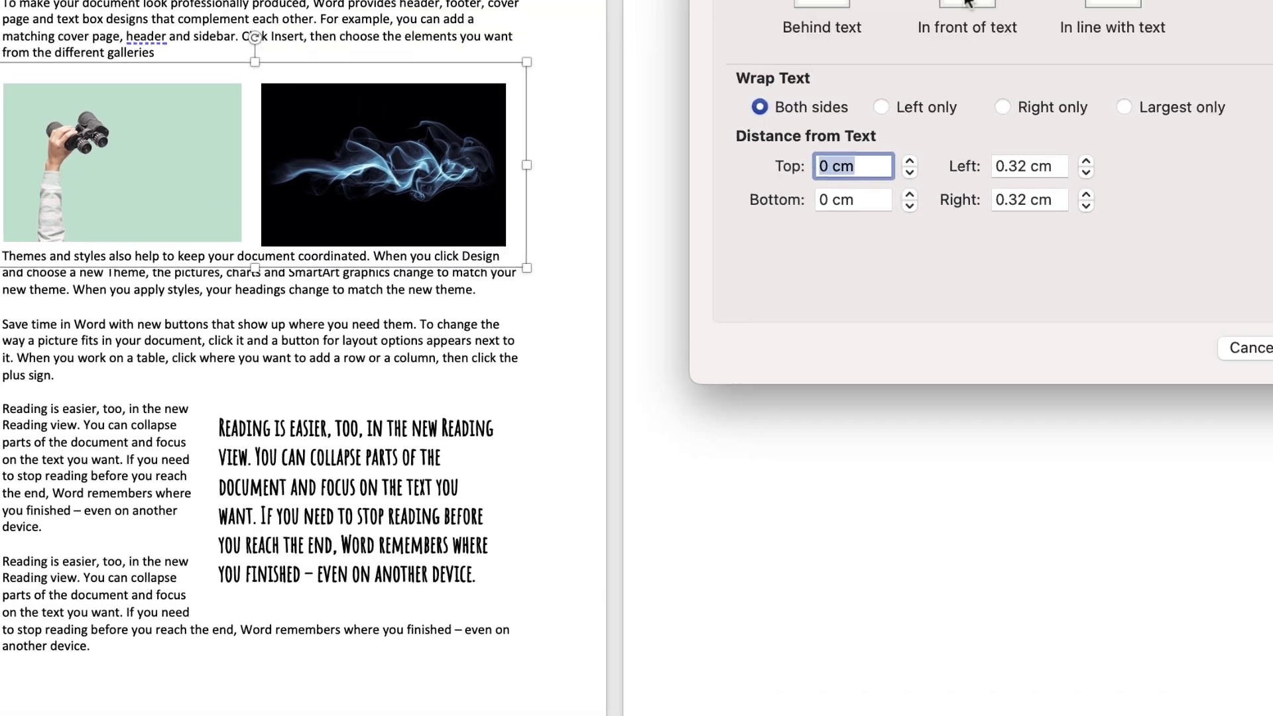
pyautogui.write('1')
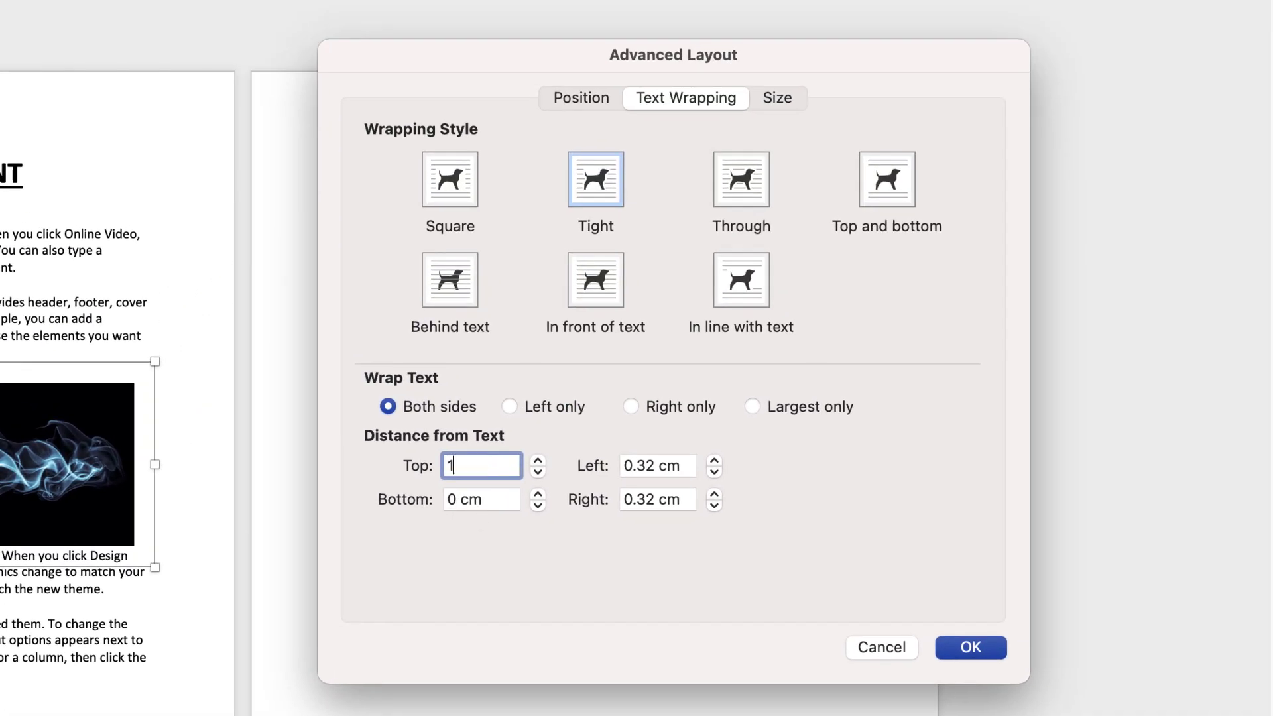
pyautogui.moveTo(487, 485); pyautogui.dragTo(502, 485)
pyautogui.write('1')
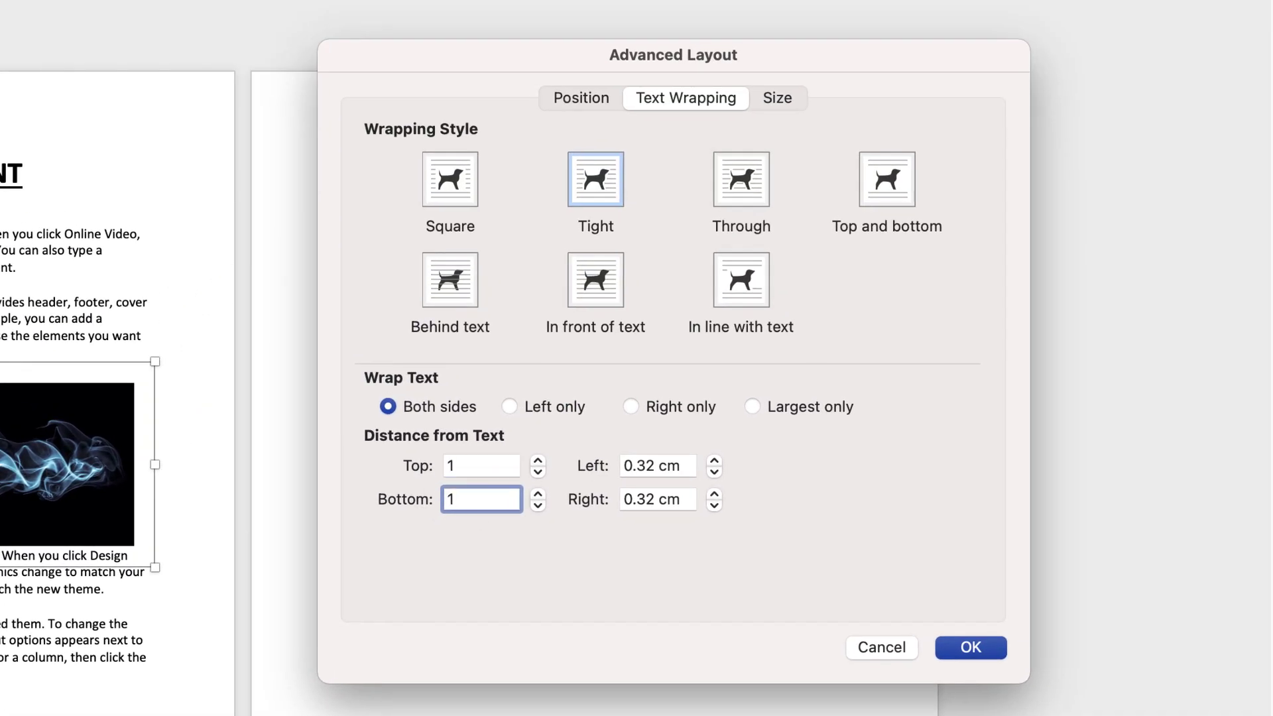
pyautogui.press('Tab')
pyautogui.write('1')
pyautogui.press('Tab')
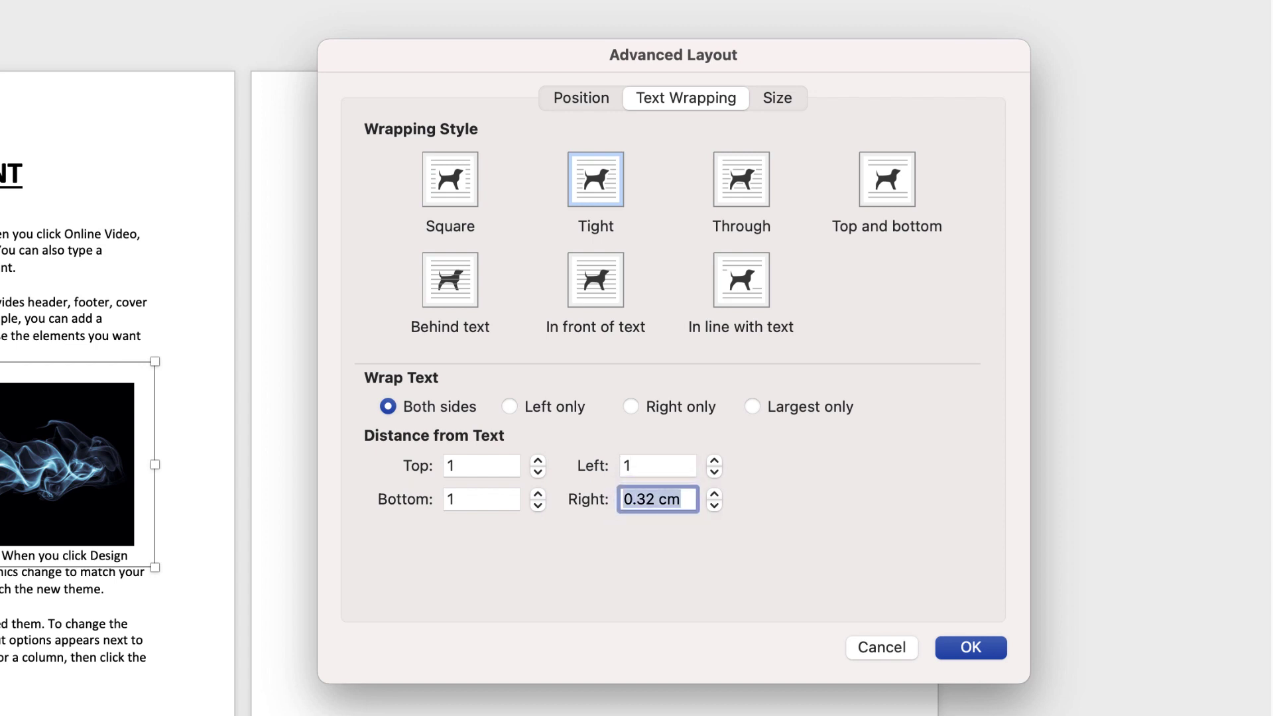
pyautogui.write('1')
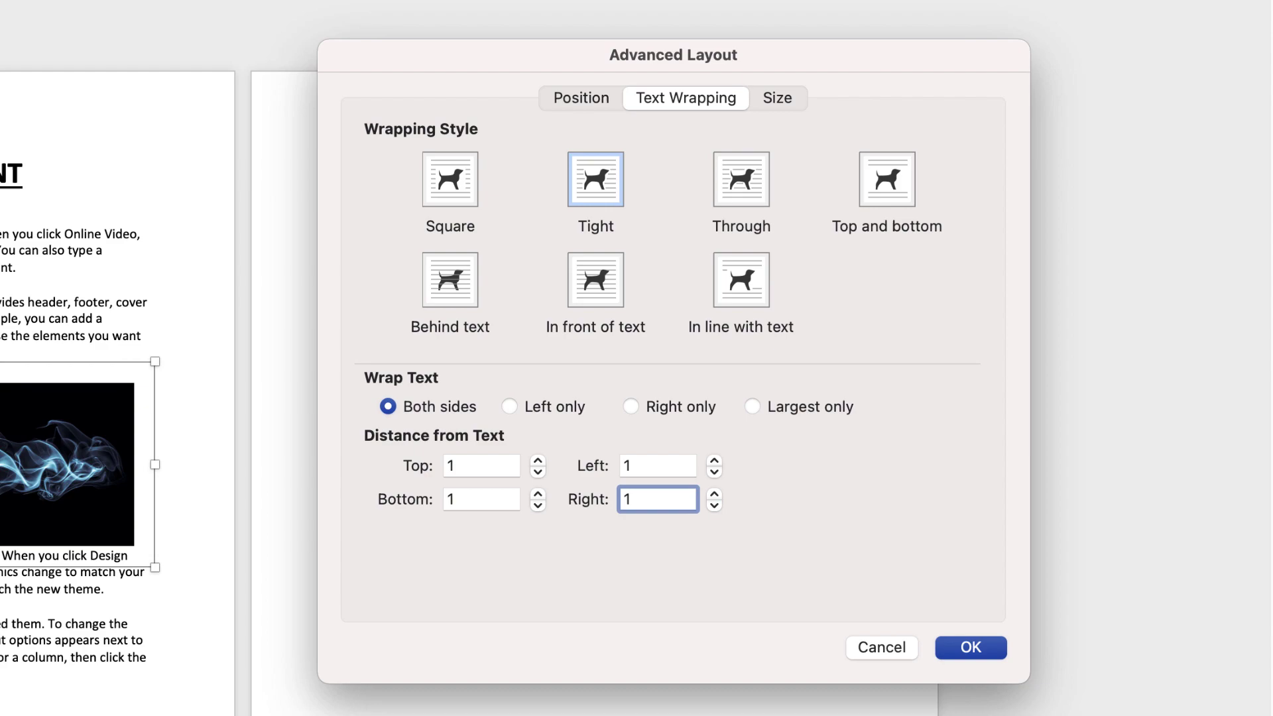
pyautogui.press('Return')
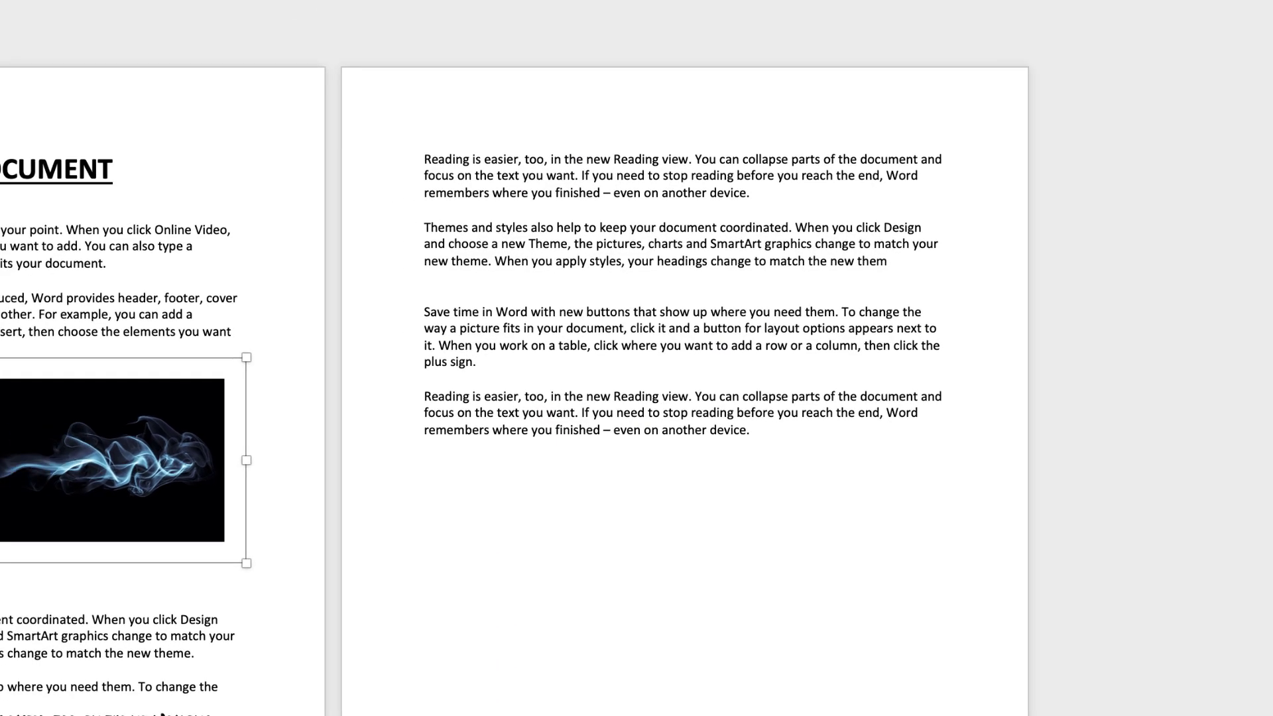